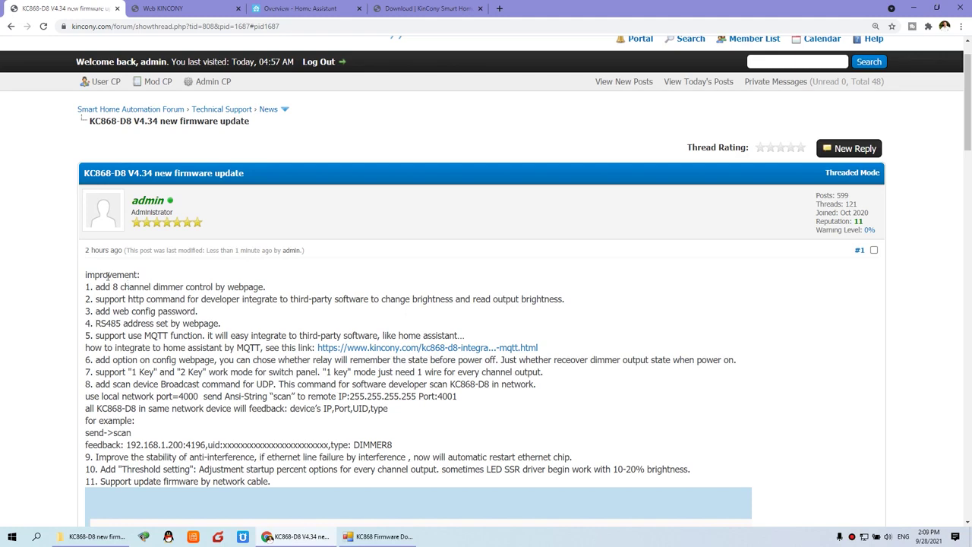
Zoom in on the V4.34 improvement list to read it, then switch to the Web KINCONY login tab.
{"action": "scroll", "coordinate": [161, 269], "scroll_direction": "down", "scroll_amount": 1}
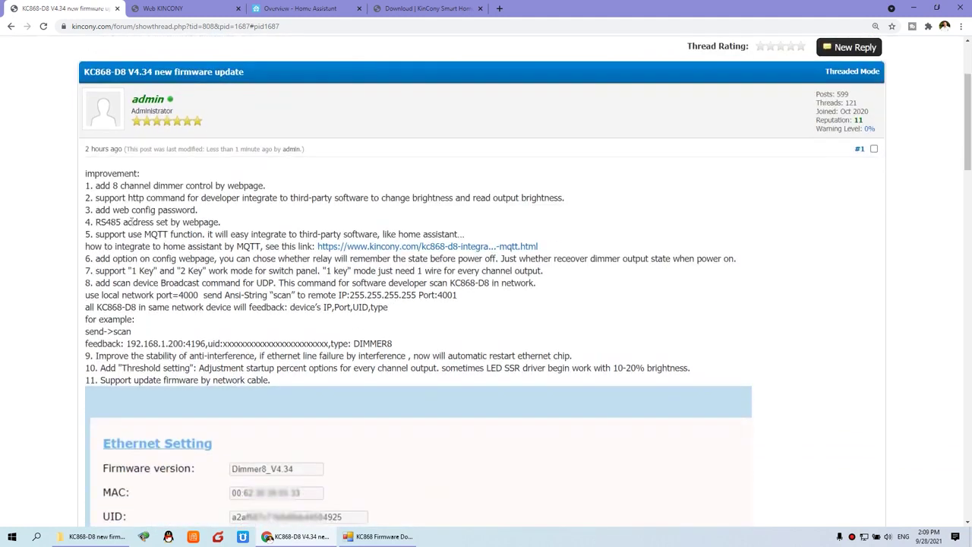
{"action": "key", "text": "ctrl+plus"}
{"action": "key", "text": "ctrl+plus"}
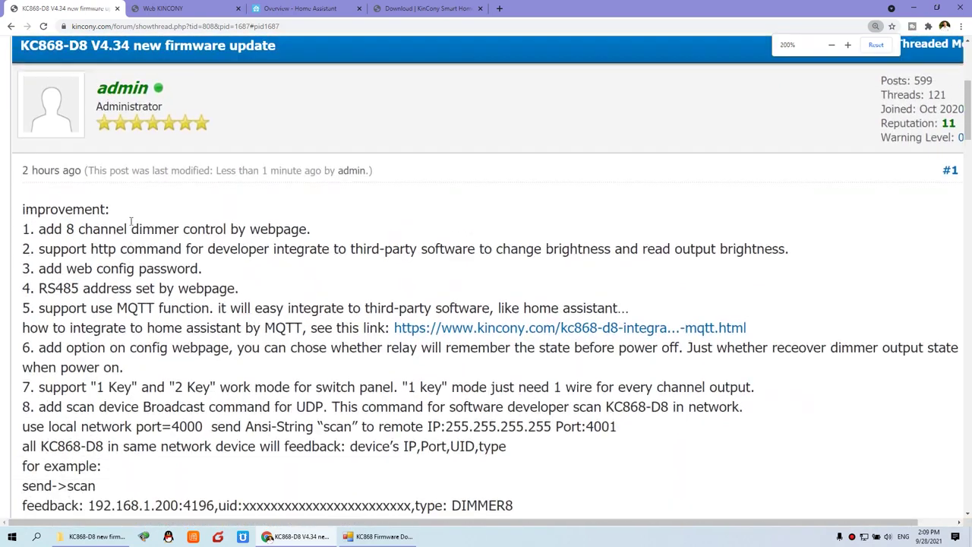
{"action": "scroll", "coordinate": [121, 218], "scroll_direction": "up", "scroll_amount": 1}
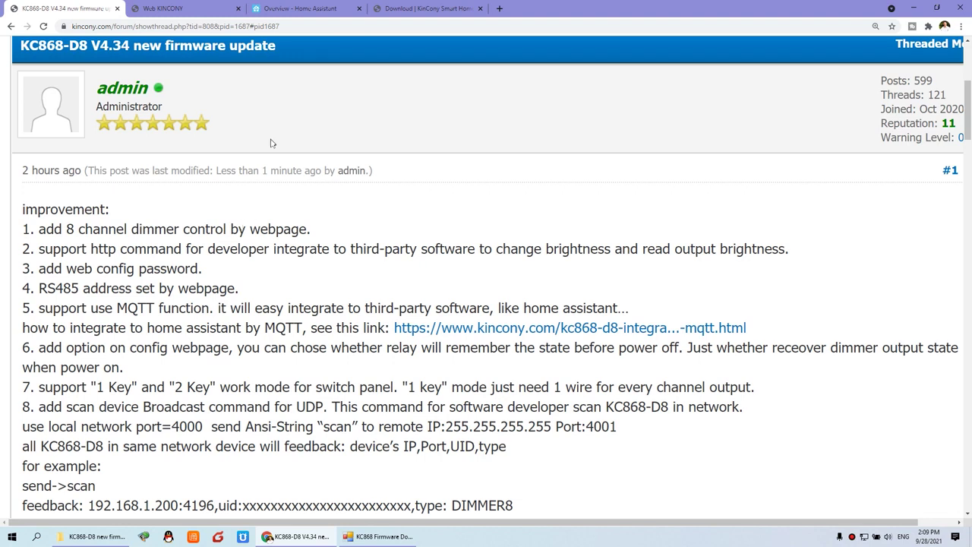
{"action": "left_click", "coordinate": [174, 6]}
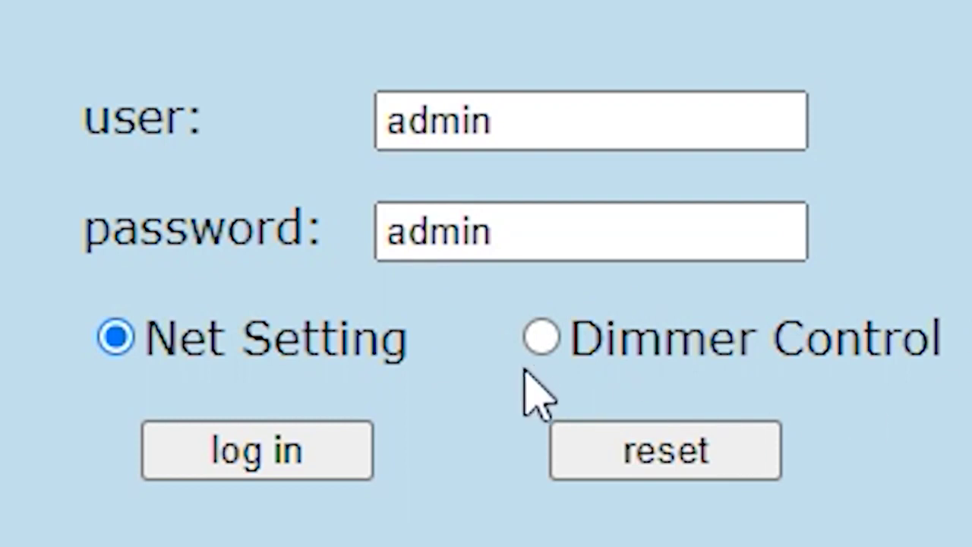
Choose Dimmer Control and log in to the KC868-D8 web config.
{"action": "left_click", "coordinate": [553, 347]}
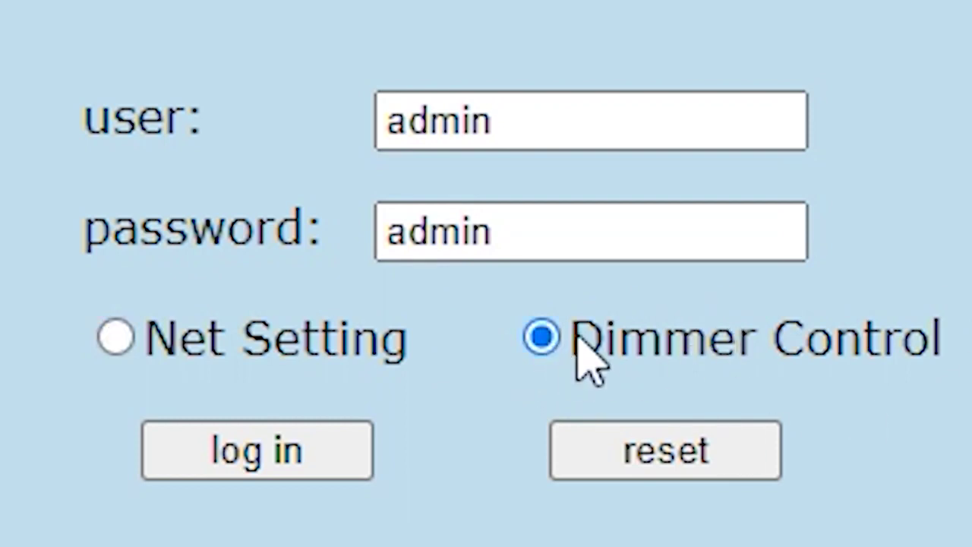
{"action": "left_click", "coordinate": [319, 471]}
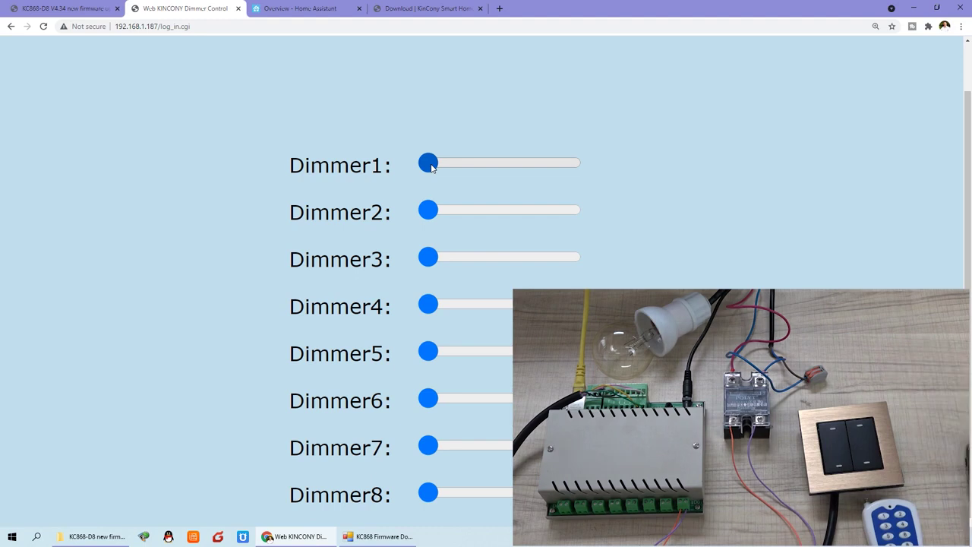
Nudge Dimmer1, then try Dimmer2 at roughly 60%, 30% and 70% brightness.
{"action": "mouse_move", "coordinate": [432, 168]}
{"action": "left_mouse_down"}
{"action": "mouse_move", "coordinate": [571, 164]}
{"action": "mouse_move", "coordinate": [425, 163]}
{"action": "mouse_move", "coordinate": [585, 162]}
{"action": "mouse_move", "coordinate": [495, 172]}
{"action": "mouse_move", "coordinate": [426, 164]}
{"action": "left_mouse_up"}
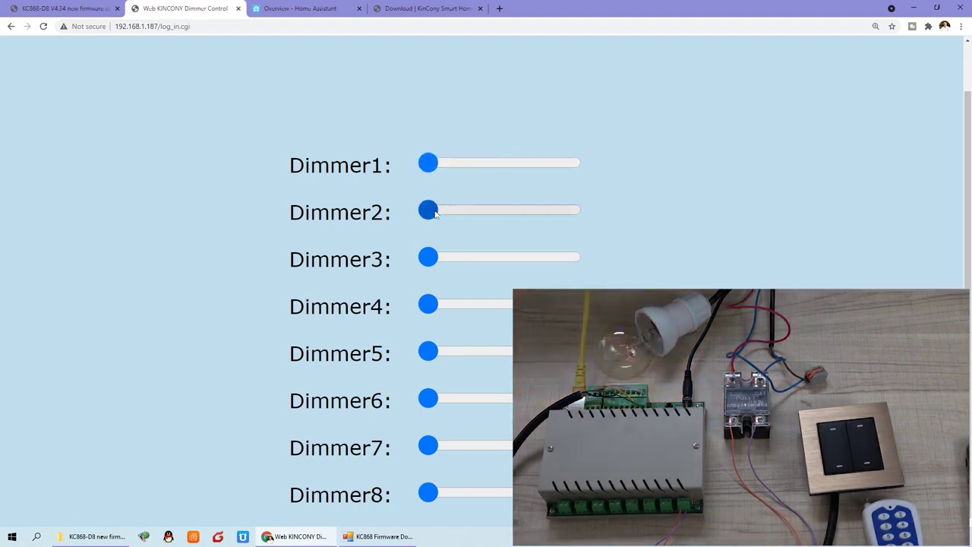
{"action": "left_click_drag", "start_coordinate": [427, 212], "coordinate": [483, 214]}
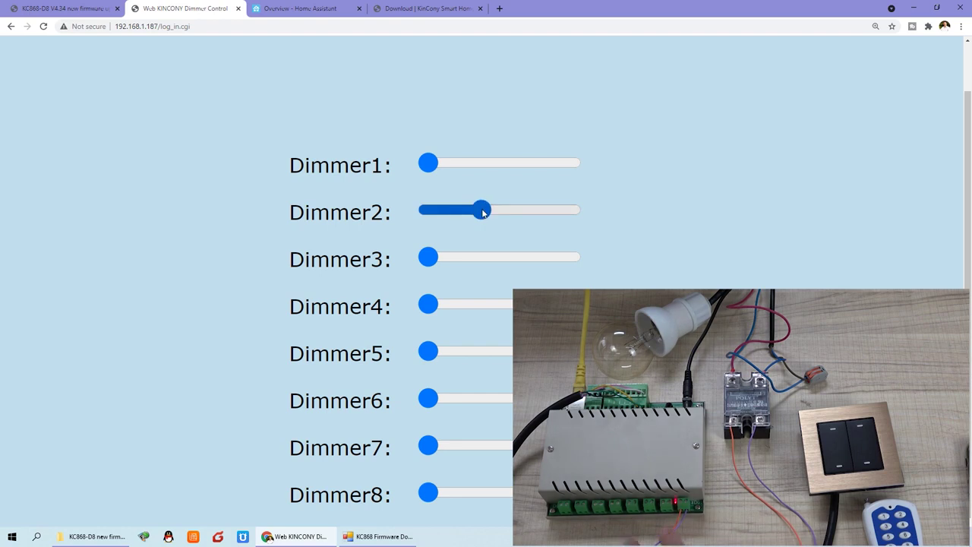
{"action": "left_click_drag", "start_coordinate": [485, 214], "coordinate": [571, 213]}
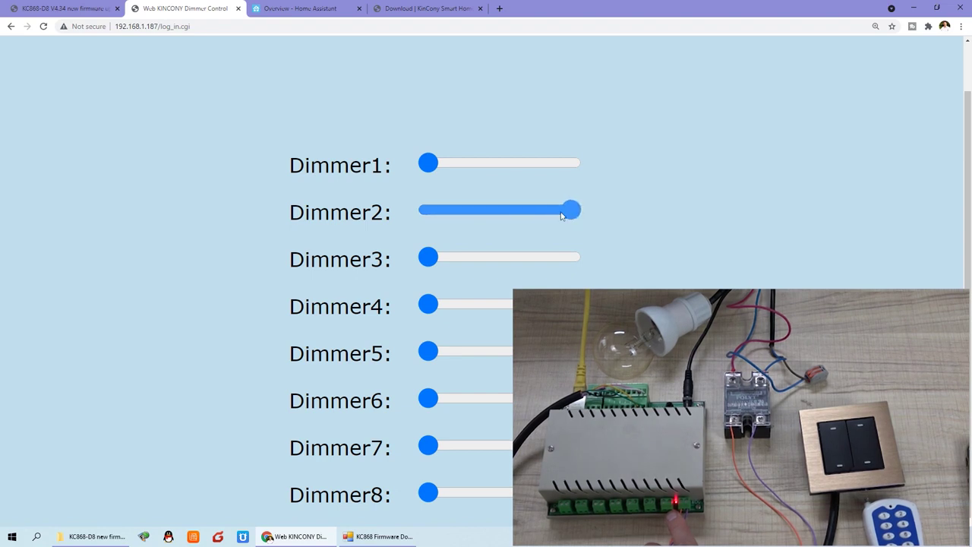
{"action": "left_click", "coordinate": [471, 215]}
{"action": "left_click_drag", "start_coordinate": [471, 215], "coordinate": [527, 217]}
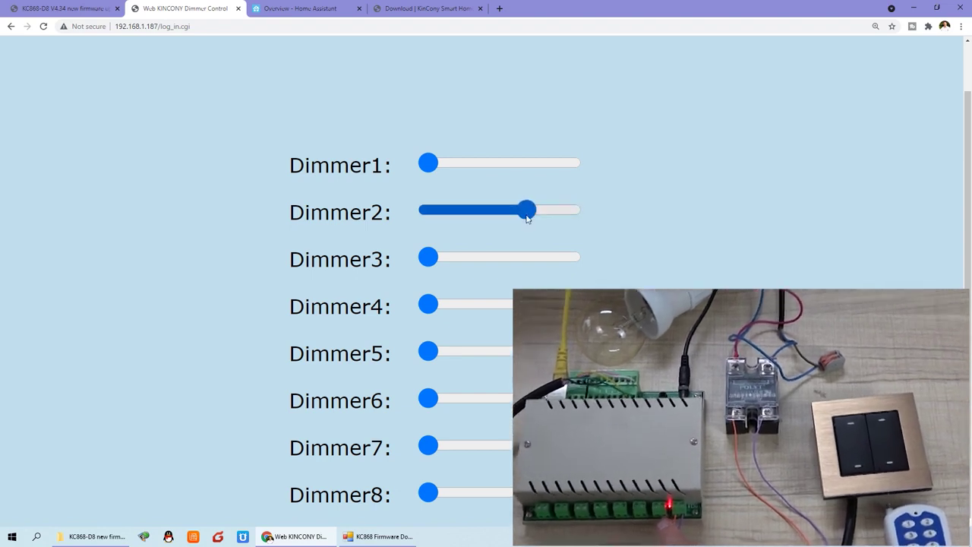
Drop Dimmer2 to about 15%, raise it to 40%, set it to zero, and return to the forum post.
{"action": "left_click", "coordinate": [445, 214]}
{"action": "left_click_drag", "start_coordinate": [445, 214], "coordinate": [484, 213]}
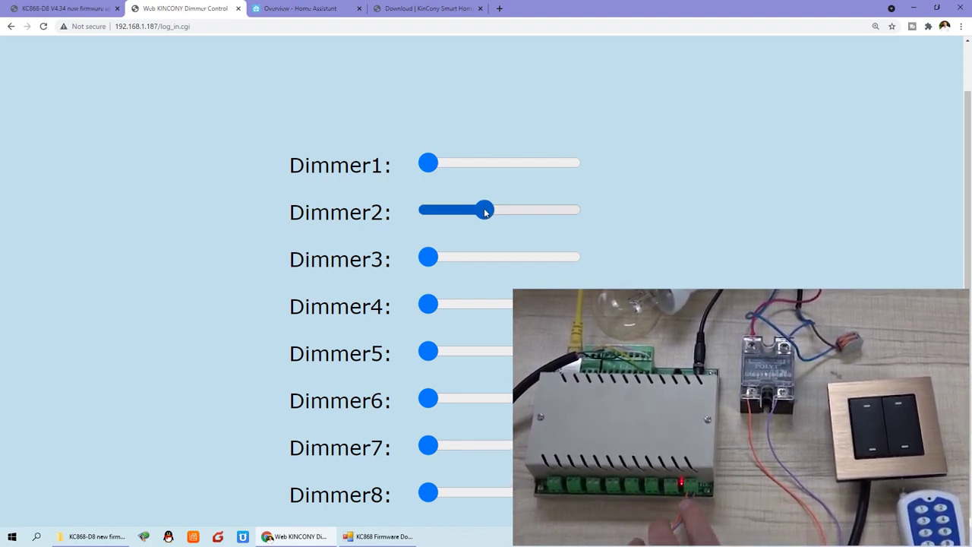
{"action": "left_click_drag", "start_coordinate": [486, 212], "coordinate": [427, 211]}
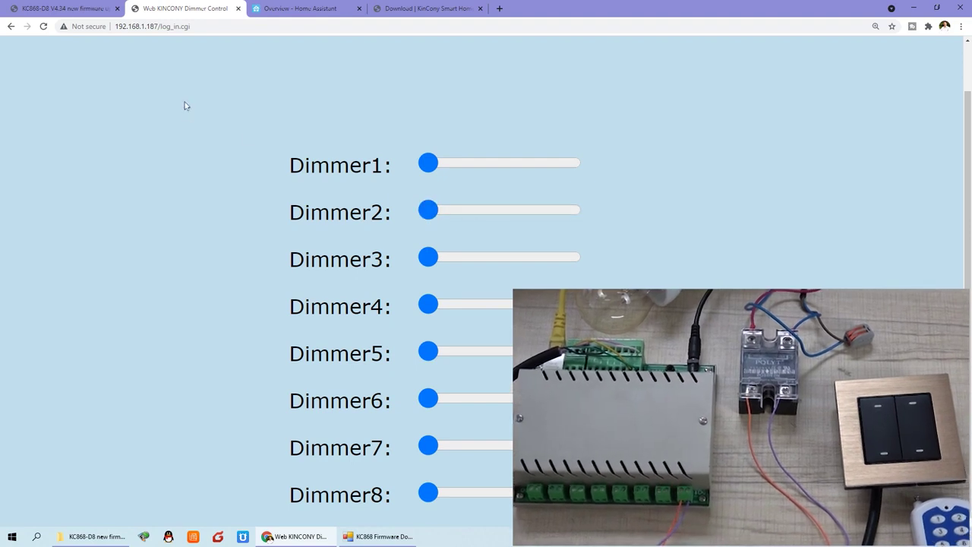
{"action": "left_click", "coordinate": [68, 8]}
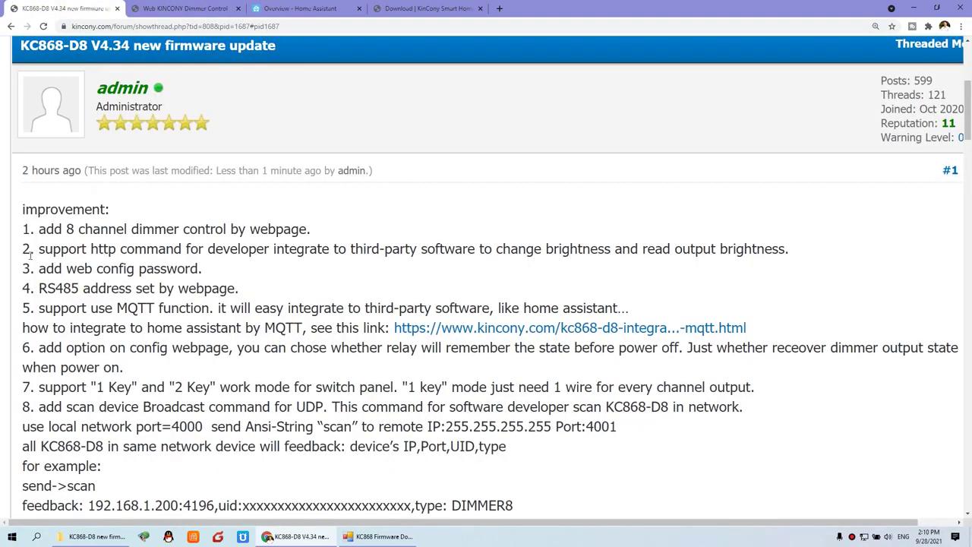
Highlight the words 'http command' in the firmware improvement list.
{"action": "left_click_drag", "start_coordinate": [67, 248], "coordinate": [790, 253]}
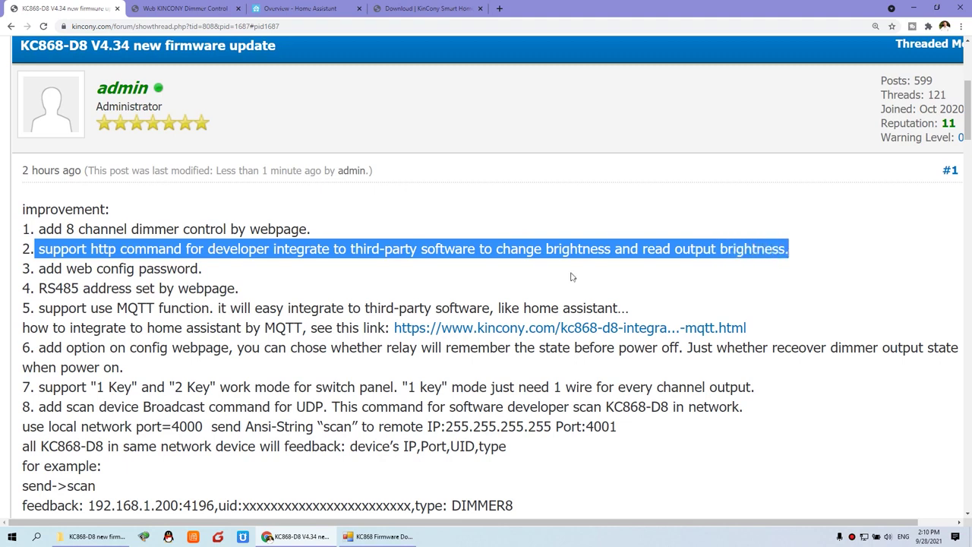
{"action": "left_click", "coordinate": [133, 267]}
{"action": "left_click_drag", "start_coordinate": [90, 248], "coordinate": [188, 249]}
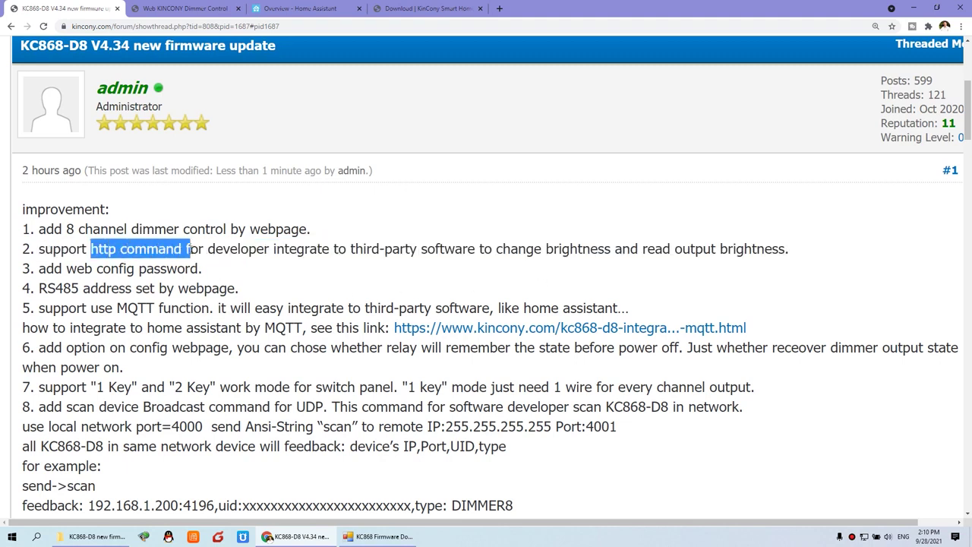
On the KinCony download page, zoom out and open the KC868-D8 Dimmer Controller protocol PDF.
{"action": "left_click", "coordinate": [425, 9]}
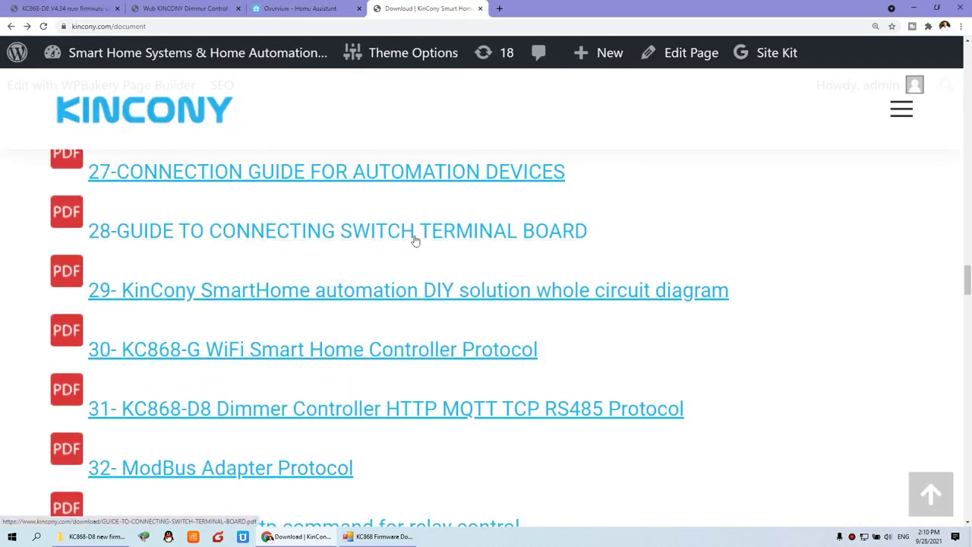
{"action": "key", "text": "ctrl+minus"}
{"action": "key", "text": "ctrl+minus"}
{"action": "key", "text": "ctrl+minus"}
{"action": "key", "text": "ctrl+minus"}
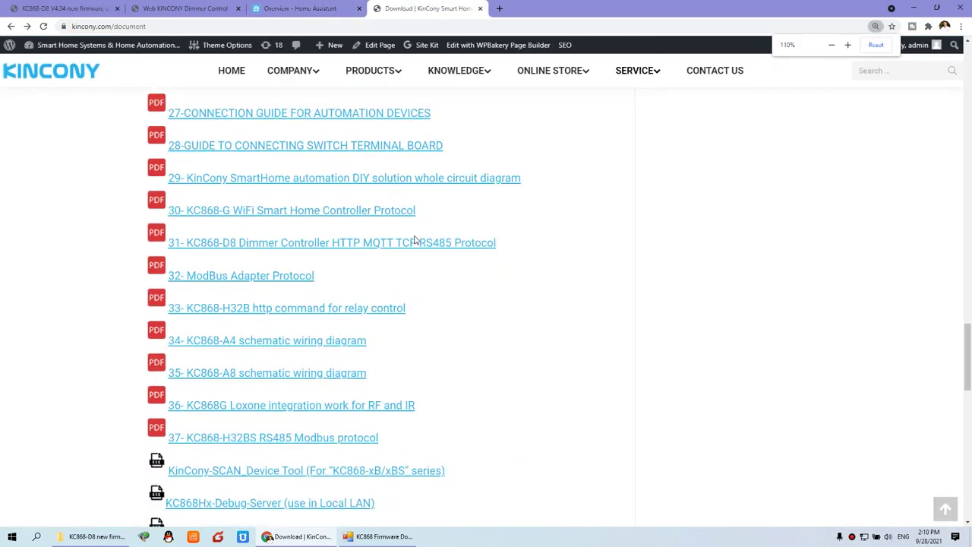
{"action": "key", "text": "ctrl+minus"}
{"action": "mouse_move", "coordinate": [625, 70]}
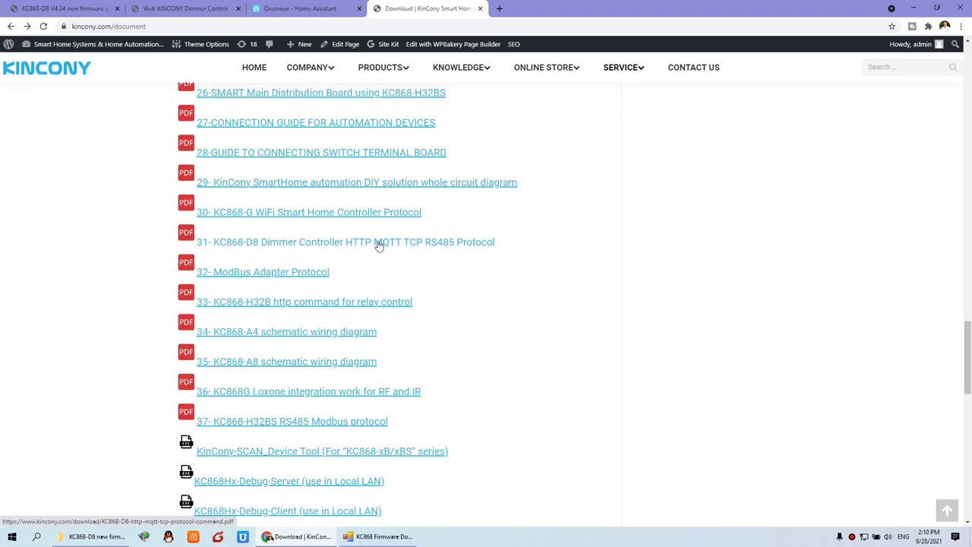
{"action": "left_click", "coordinate": [423, 243]}
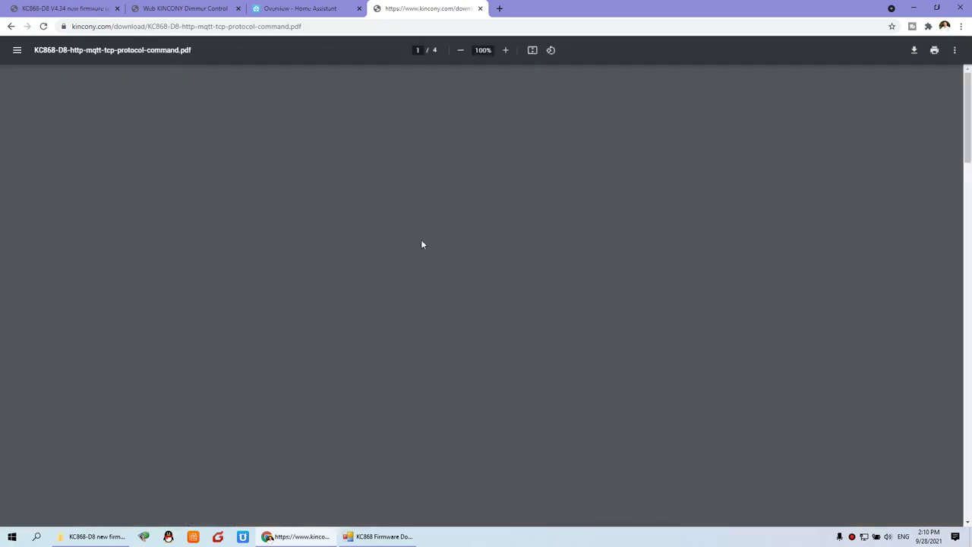
Scroll the protocol PDF past C.TCP command down to the D.RS485 command section on page 3.
{"action": "scroll", "coordinate": [420, 250], "scroll_direction": "up", "scroll_amount": 5, "text": "ctrl"}
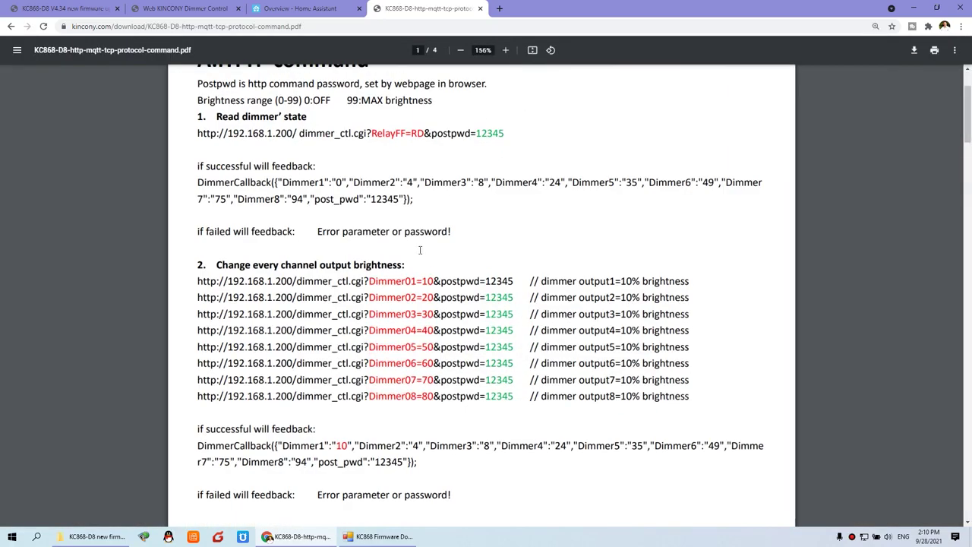
{"action": "scroll", "coordinate": [420, 249], "scroll_direction": "down", "scroll_amount": 2, "text": "ctrl"}
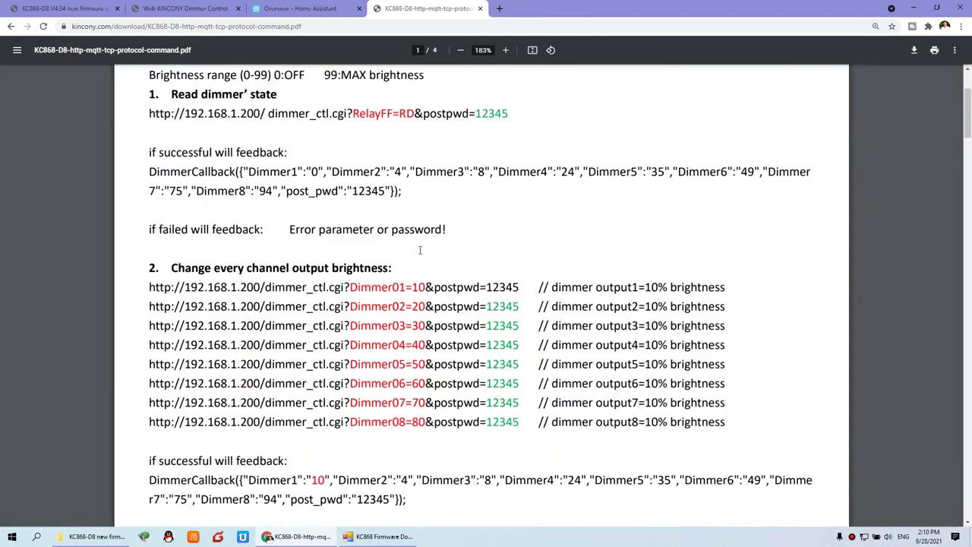
{"action": "scroll", "coordinate": [408, 251], "scroll_direction": "up", "scroll_amount": 1}
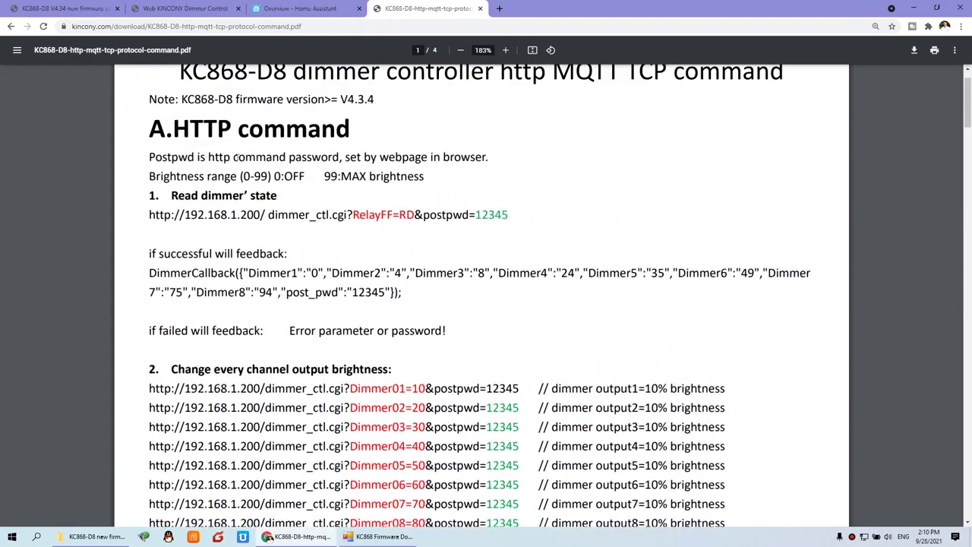
{"action": "scroll", "coordinate": [221, 151], "scroll_direction": "up", "scroll_amount": 1}
{"action": "left_click_drag", "start_coordinate": [176, 180], "coordinate": [361, 181]}
{"action": "scroll", "coordinate": [312, 188], "scroll_direction": "down", "scroll_amount": 2}
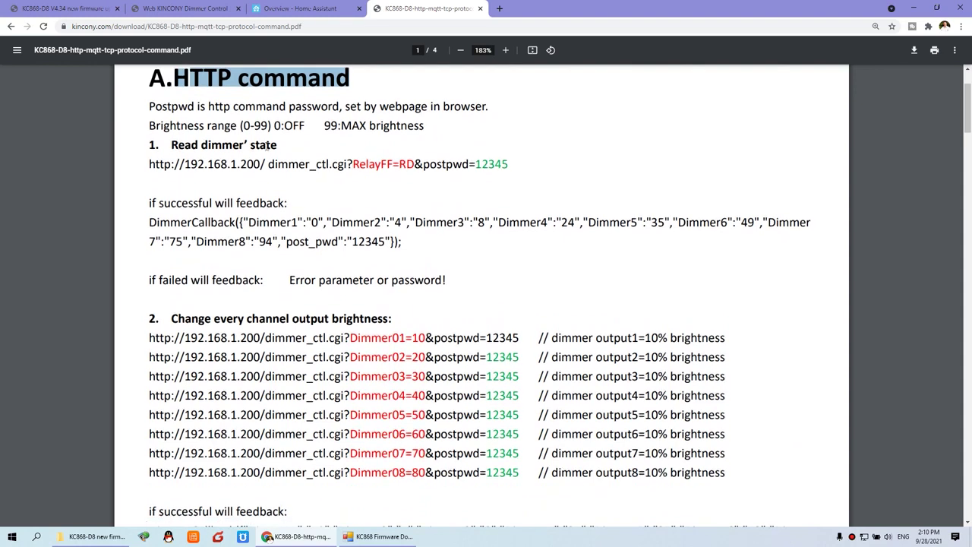
{"action": "scroll", "coordinate": [265, 144], "scroll_direction": "down", "scroll_amount": 2}
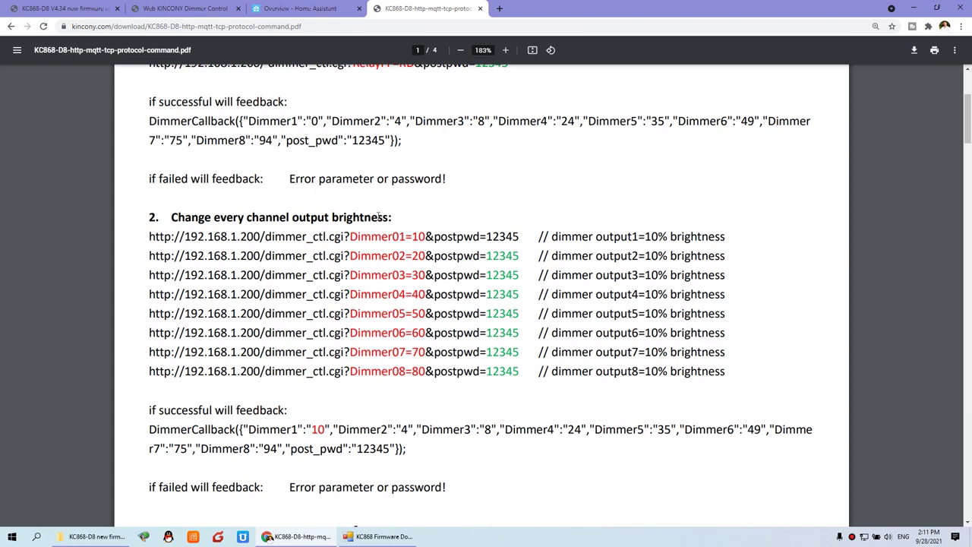
{"action": "scroll", "coordinate": [379, 218], "scroll_direction": "down", "scroll_amount": 2}
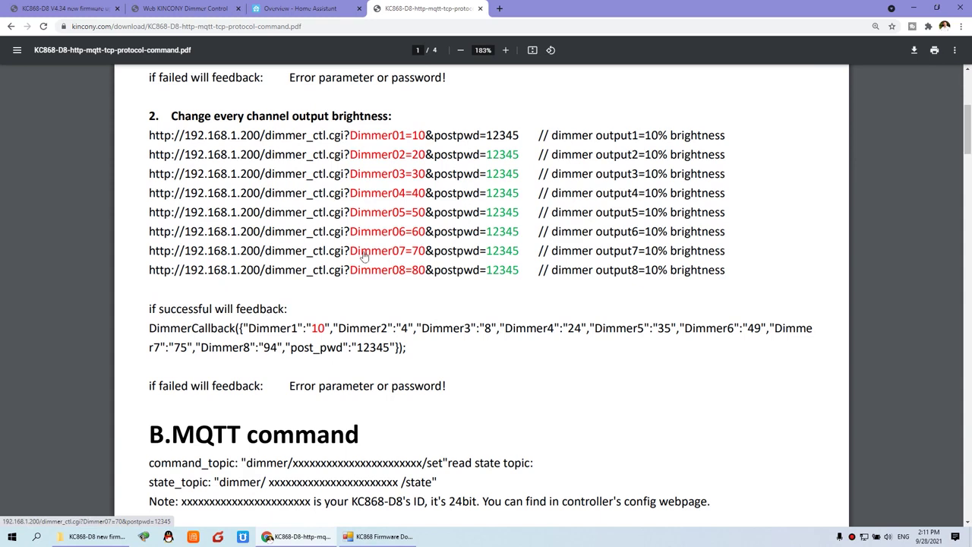
{"action": "scroll", "coordinate": [365, 257], "scroll_direction": "down", "scroll_amount": 4}
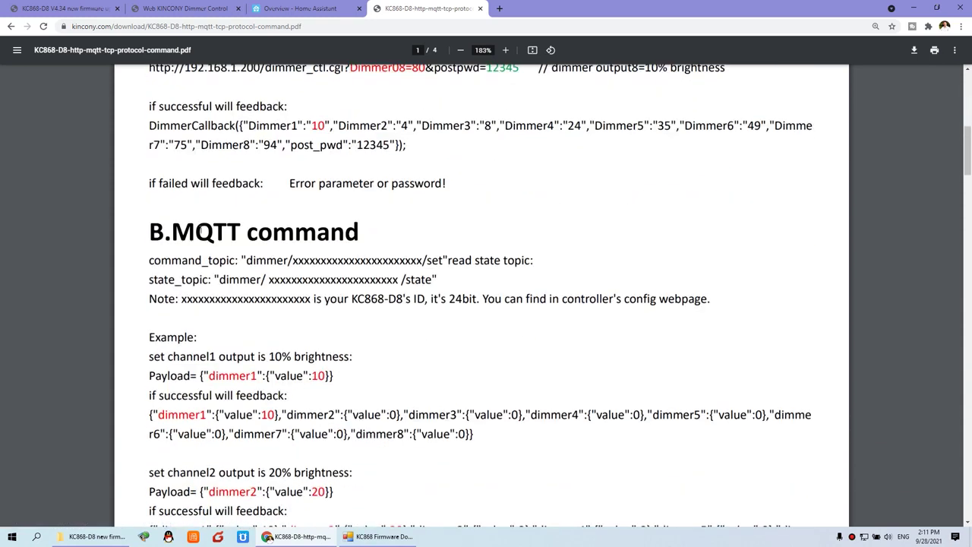
{"action": "scroll", "coordinate": [362, 232], "scroll_direction": "down", "scroll_amount": 2}
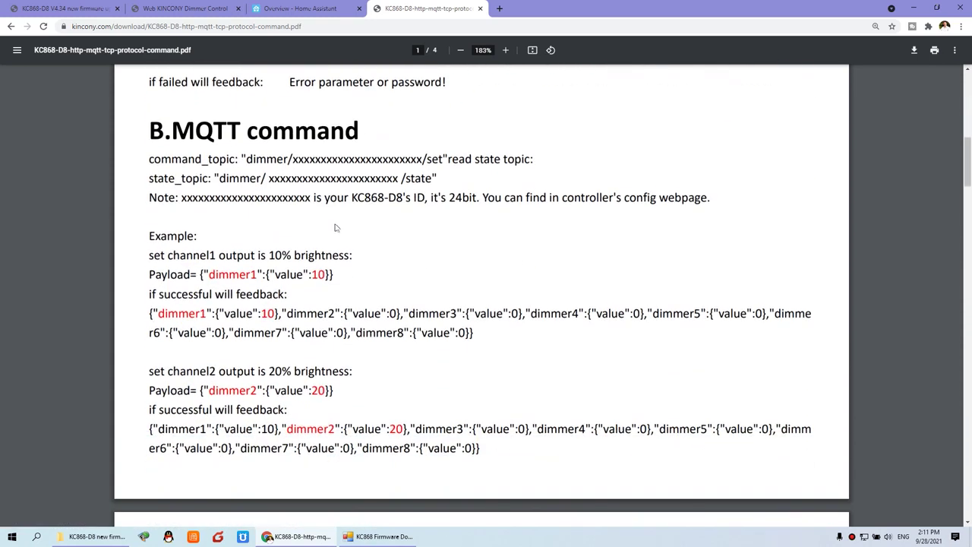
{"action": "scroll", "coordinate": [336, 228], "scroll_direction": "down", "scroll_amount": 7}
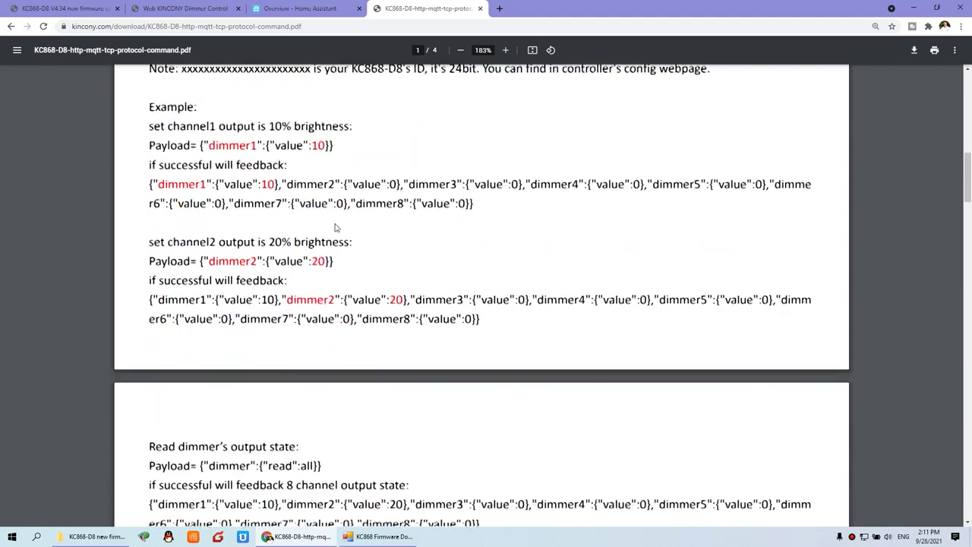
{"action": "scroll", "coordinate": [336, 227], "scroll_direction": "down", "scroll_amount": 7}
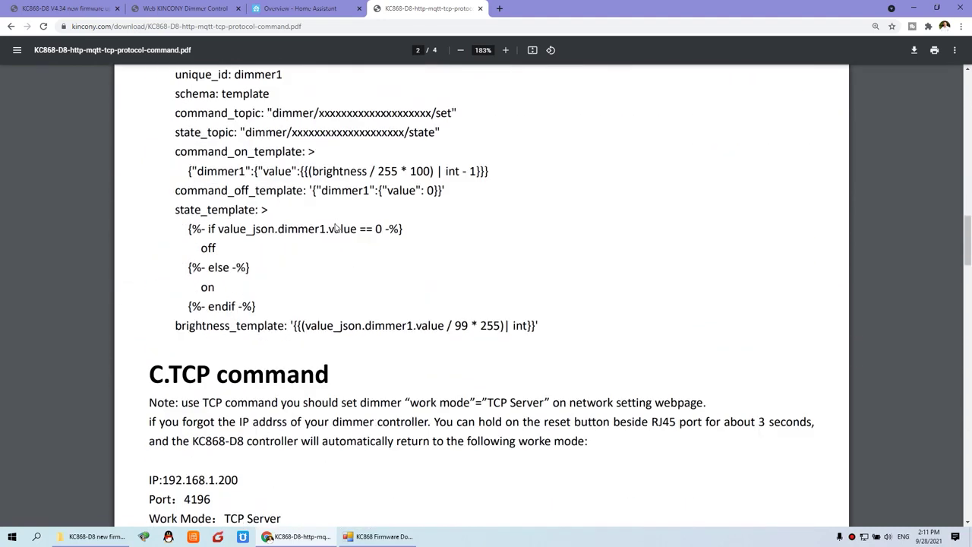
{"action": "scroll", "coordinate": [246, 264], "scroll_direction": "down", "scroll_amount": 1}
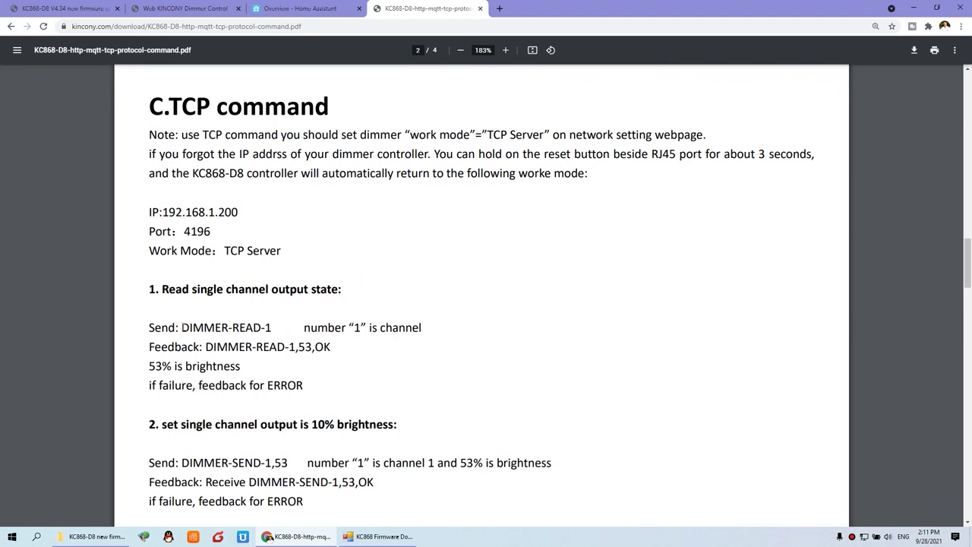
{"action": "scroll", "coordinate": [288, 327], "scroll_direction": "down", "scroll_amount": 2}
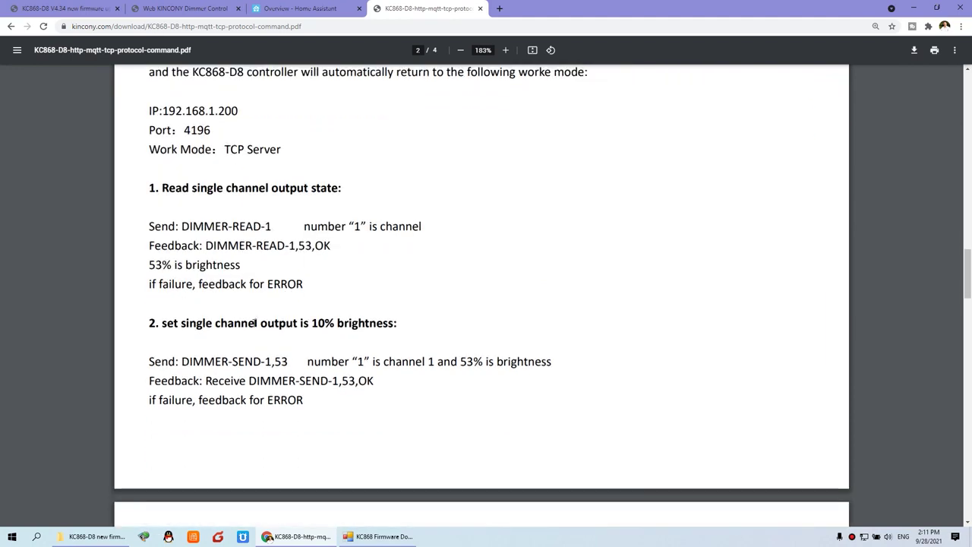
{"action": "scroll", "coordinate": [255, 323], "scroll_direction": "up", "scroll_amount": 3}
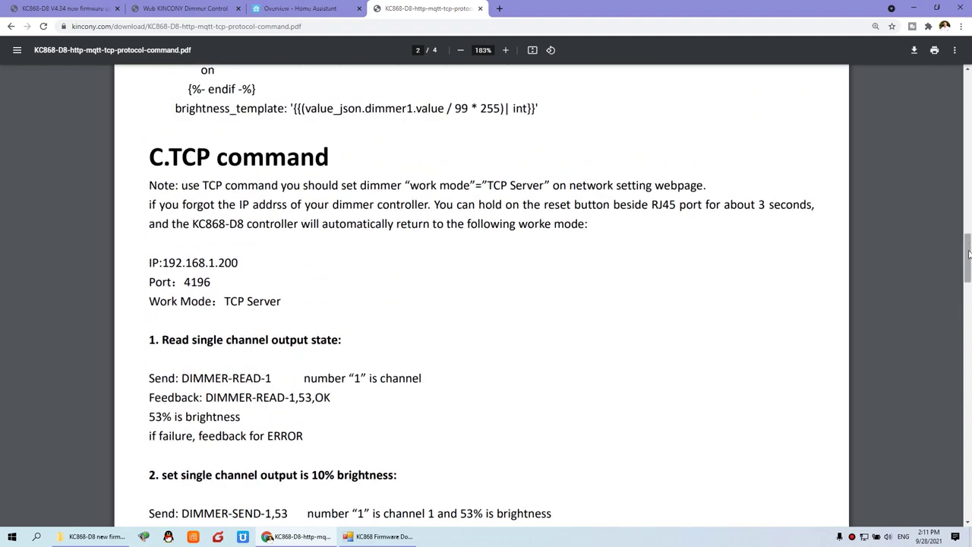
{"action": "left_click_drag", "start_coordinate": [969, 255], "coordinate": [969, 358]}
{"action": "scroll", "coordinate": [332, 257], "scroll_direction": "up", "scroll_amount": 2}
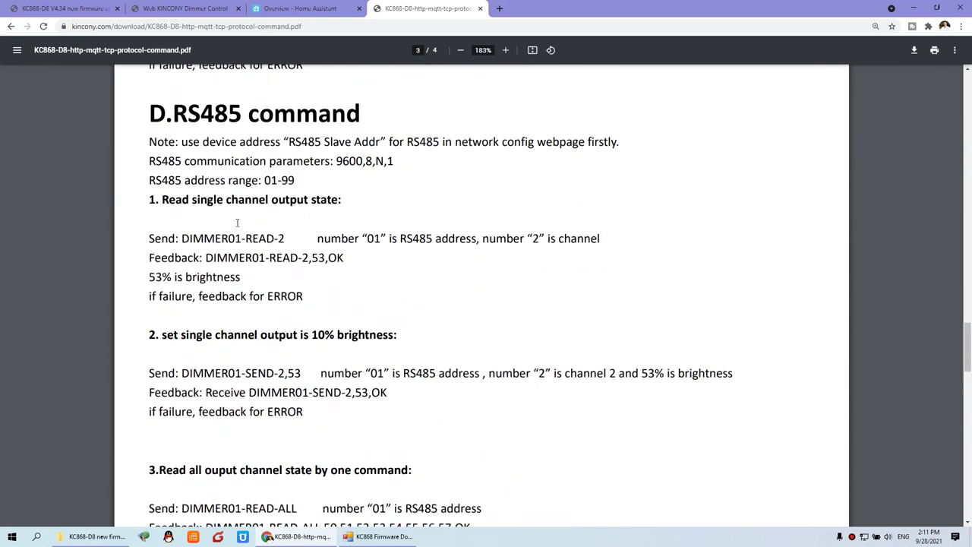
{"action": "scroll", "coordinate": [237, 222], "scroll_direction": "down", "scroll_amount": 5}
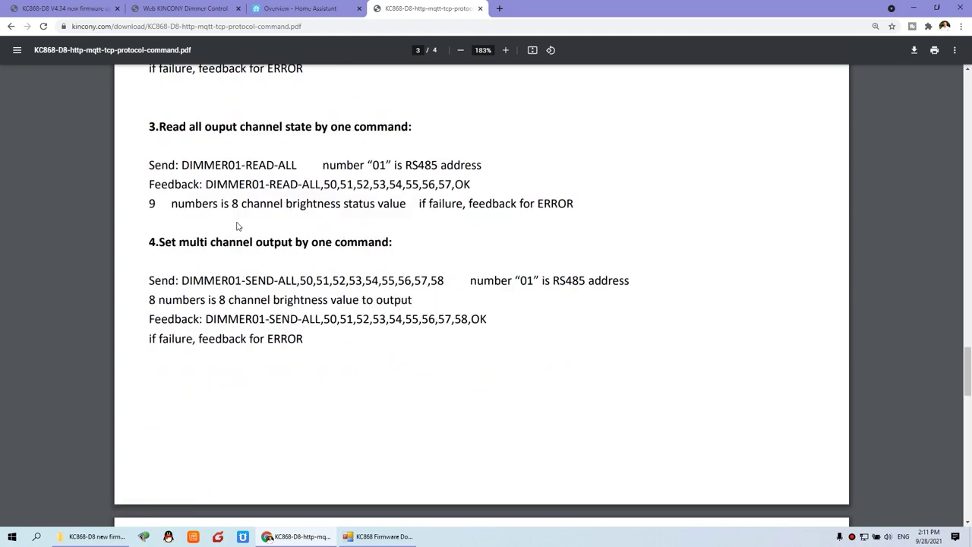
{"action": "scroll", "coordinate": [237, 225], "scroll_direction": "up", "scroll_amount": 4}
{"action": "scroll", "coordinate": [237, 226], "scroll_direction": "up", "scroll_amount": 3}
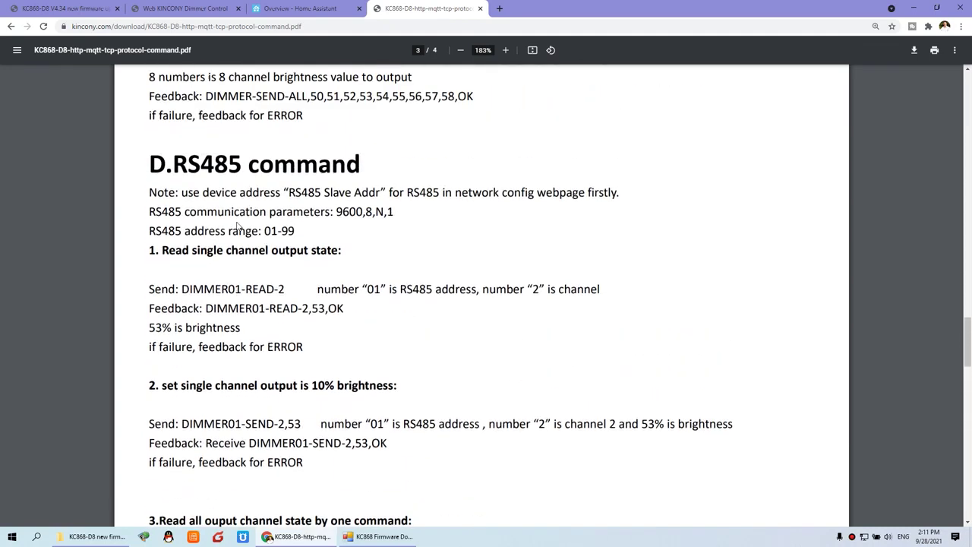
Highlight 'add web config password' in the enlarged forum post, then return to the Dimmer Control page.
{"action": "left_click", "coordinate": [56, 6]}
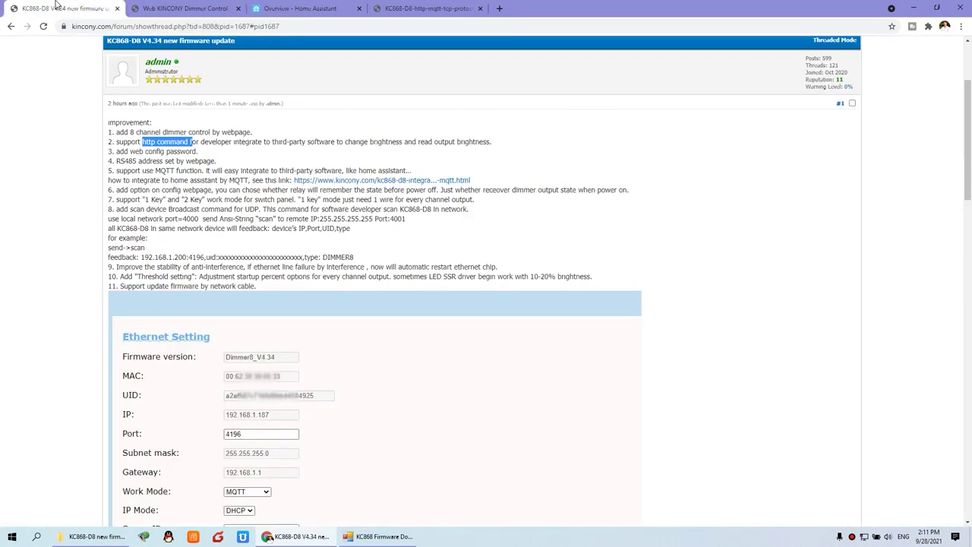
{"action": "key", "text": "ctrl+plus"}
{"action": "key", "text": "ctrl+plus"}
{"action": "key", "text": "ctrl+plus"}
{"action": "key", "text": "ctrl+plus"}
{"action": "key", "text": "ctrl+plus"}
{"action": "left_click", "coordinate": [125, 253]}
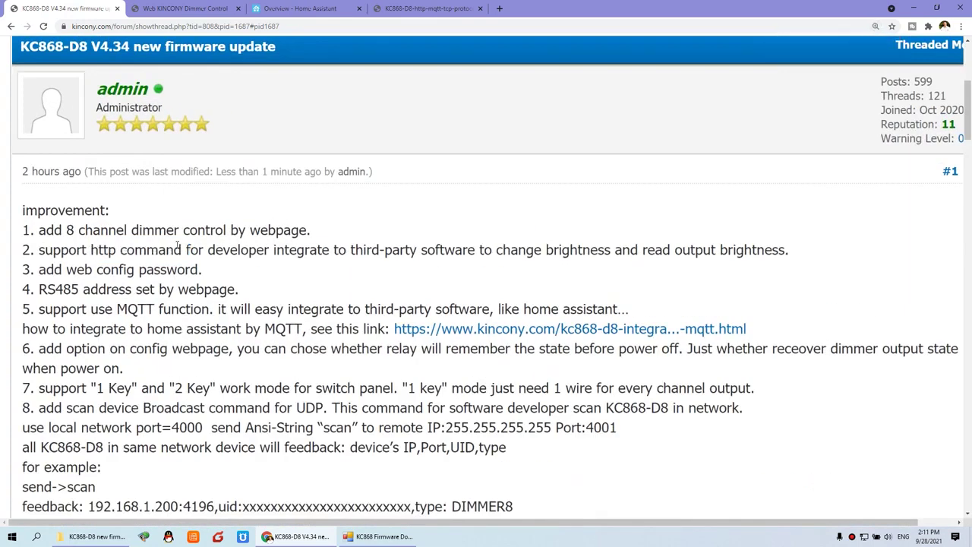
{"action": "left_click_drag", "start_coordinate": [38, 270], "coordinate": [204, 271]}
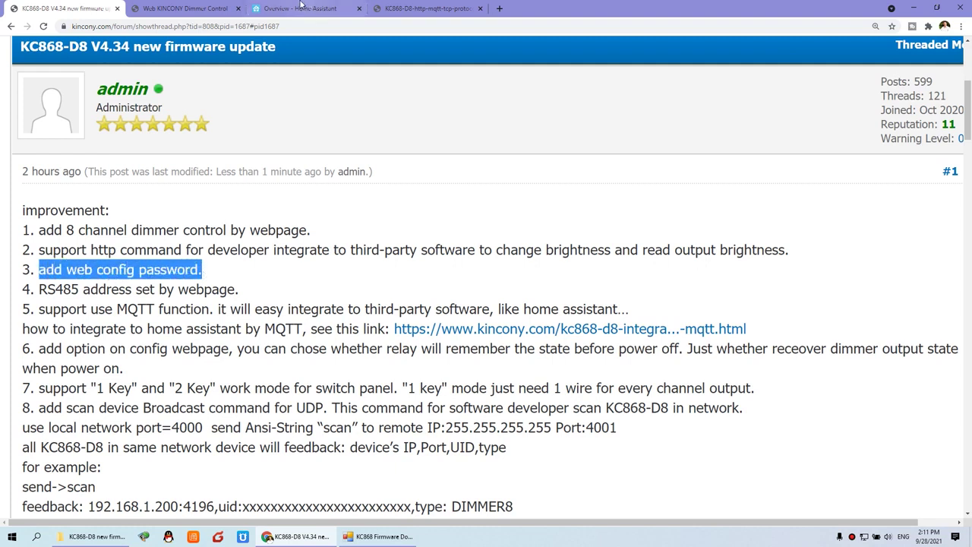
{"action": "left_click", "coordinate": [182, 7]}
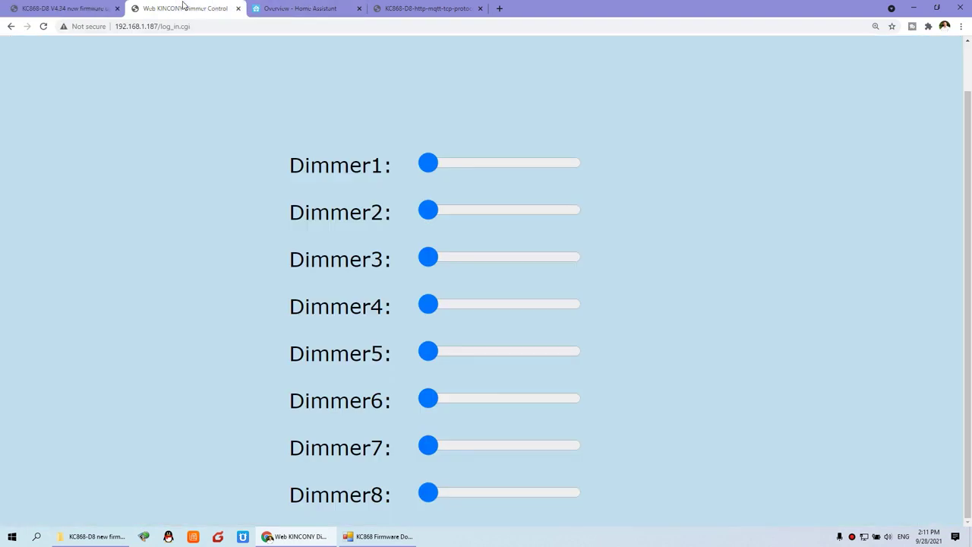
Go back to the device login page and log in to Network Setting, zooming out to 110%.
{"action": "left_click", "coordinate": [12, 27]}
{"action": "key", "text": "ctrl+minus"}
{"action": "key", "text": "ctrl+minus"}
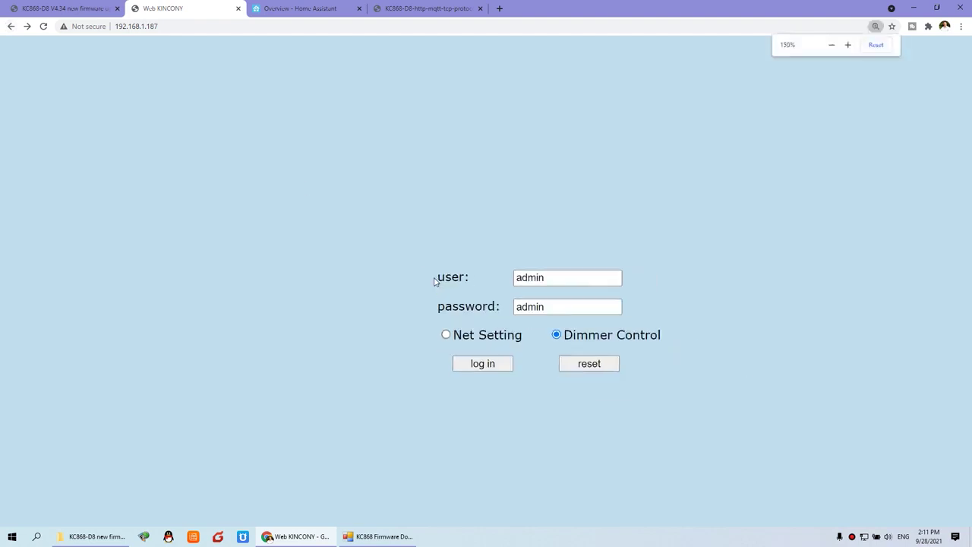
{"action": "left_click", "coordinate": [499, 370]}
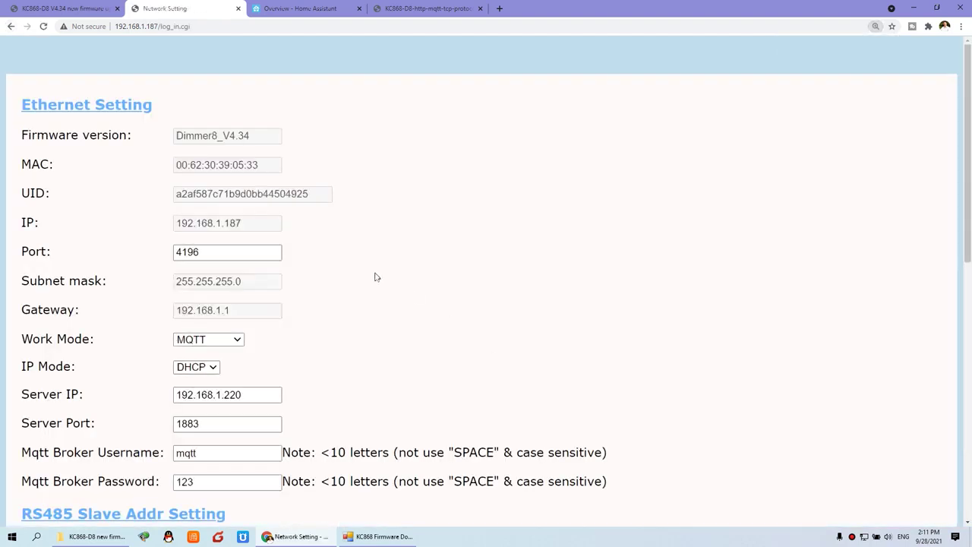
{"action": "key", "text": "ctrl+minus"}
{"action": "key", "text": "ctrl+minus"}
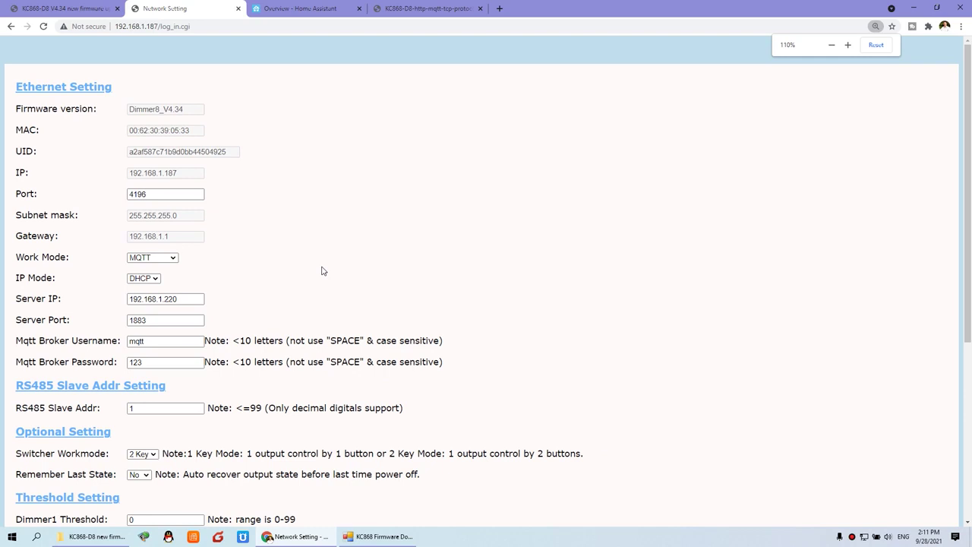
Scroll down and point out the Login Password and Post Password fields.
{"action": "scroll", "coordinate": [322, 272], "scroll_direction": "down", "scroll_amount": 4}
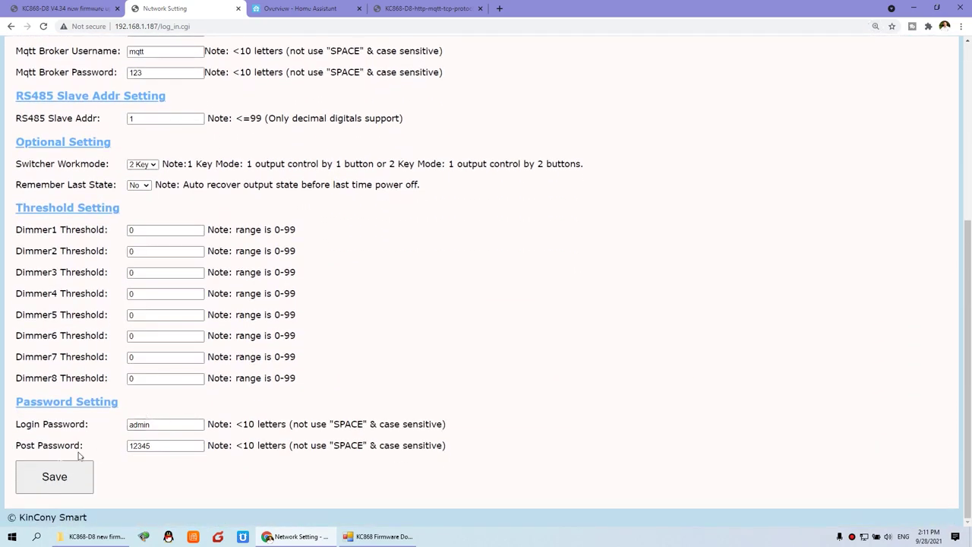
{"action": "left_click", "coordinate": [165, 428]}
{"action": "left_click", "coordinate": [94, 448]}
{"action": "left_click", "coordinate": [161, 447]}
{"action": "left_click", "coordinate": [157, 447]}
{"action": "left_click", "coordinate": [415, 9]}
{"action": "scroll", "coordinate": [441, 312], "scroll_direction": "up", "scroll_amount": 15}
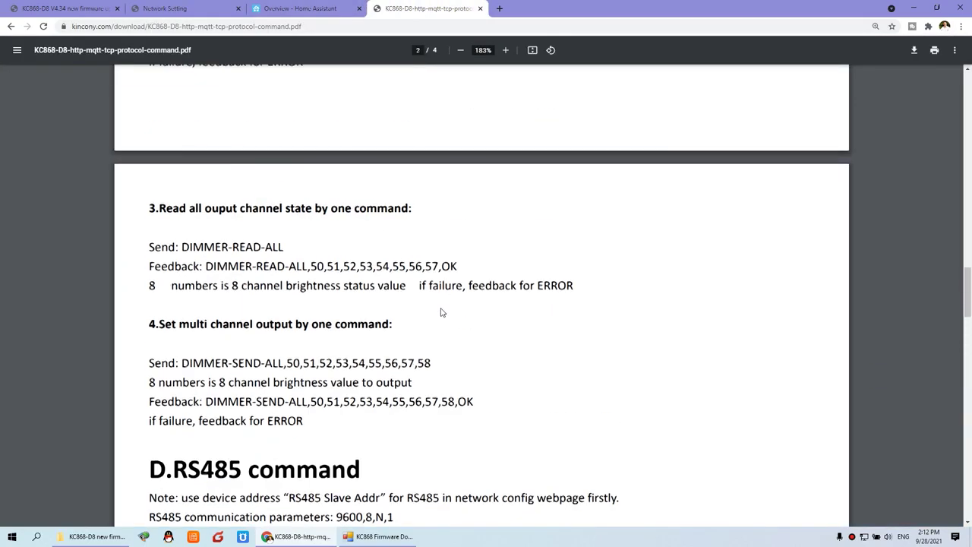
{"action": "scroll", "coordinate": [442, 312], "scroll_direction": "up", "scroll_amount": 8}
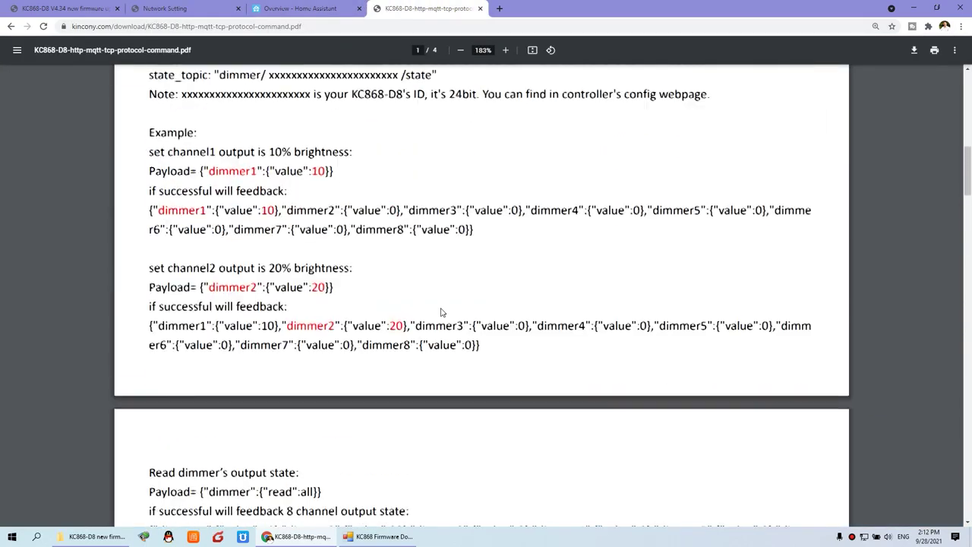
{"action": "scroll", "coordinate": [442, 312], "scroll_direction": "up", "scroll_amount": 3}
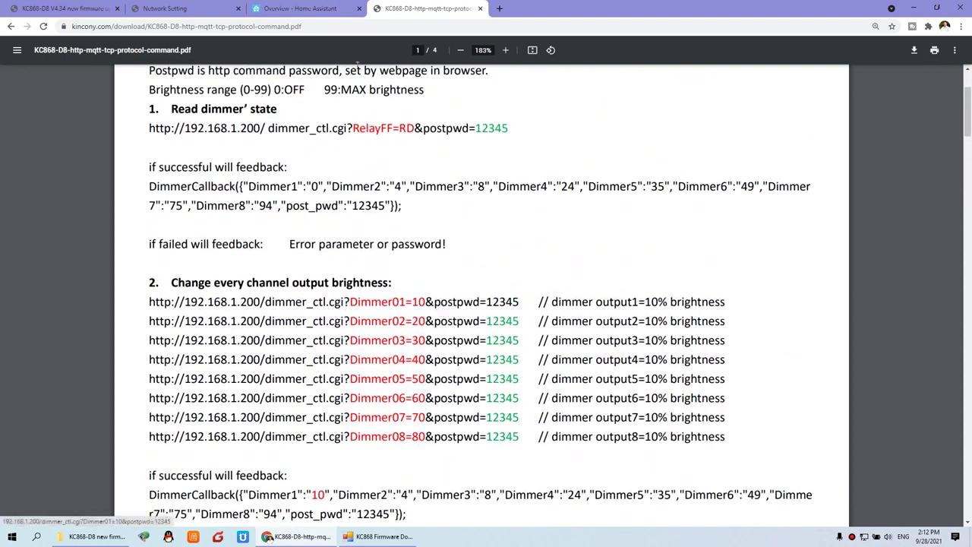
{"action": "left_click", "coordinate": [179, 8]}
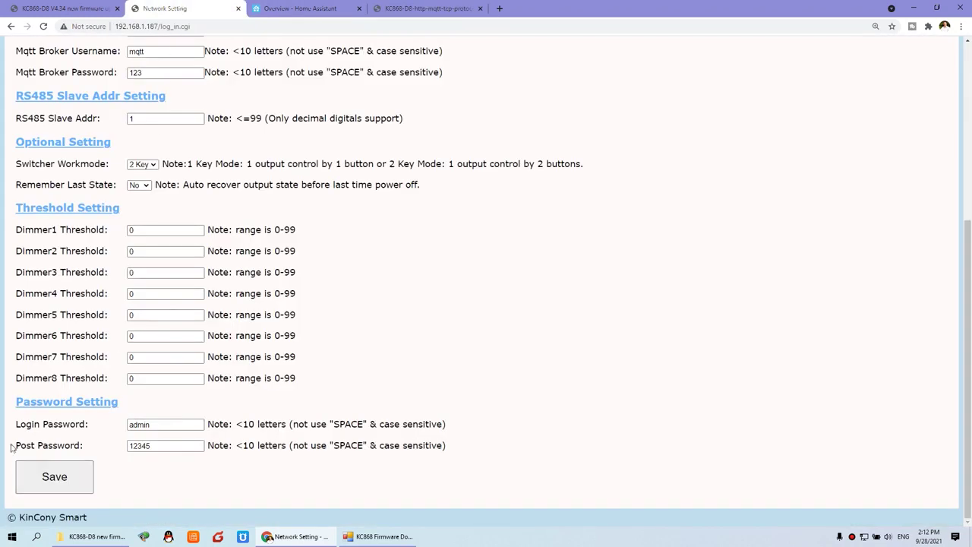
{"action": "left_click_drag", "start_coordinate": [16, 448], "coordinate": [88, 452]}
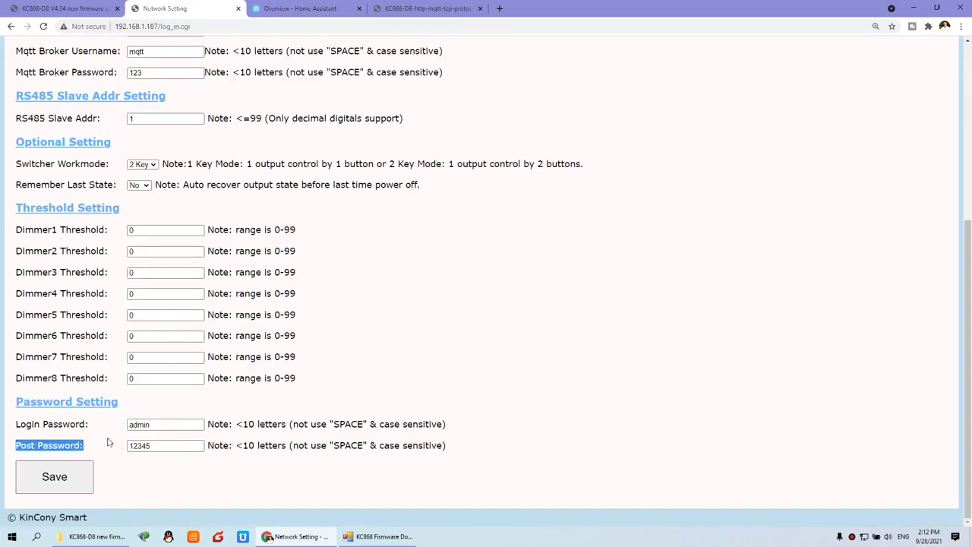
{"action": "left_click", "coordinate": [32, 428]}
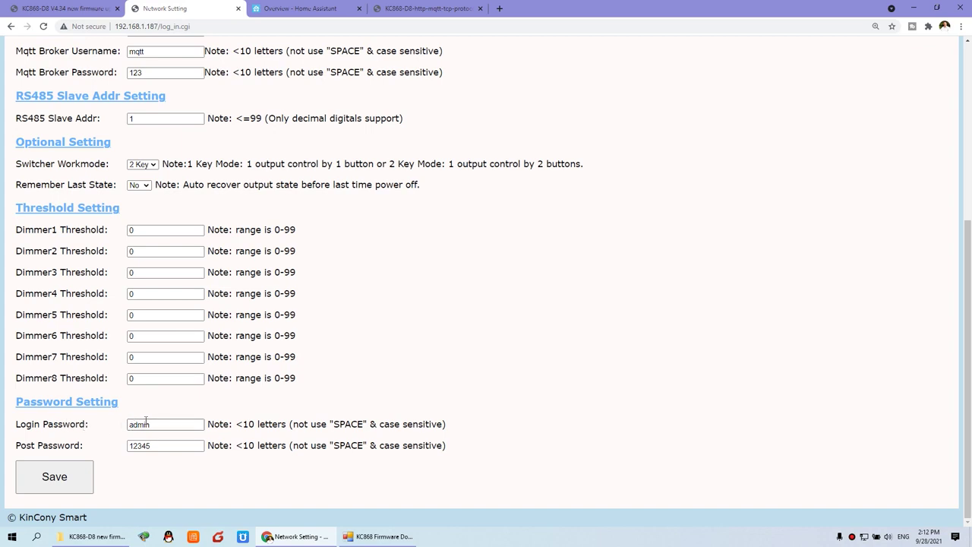
{"action": "left_click", "coordinate": [72, 8]}
{"action": "left_click_drag", "start_coordinate": [40, 290], "coordinate": [246, 295]}
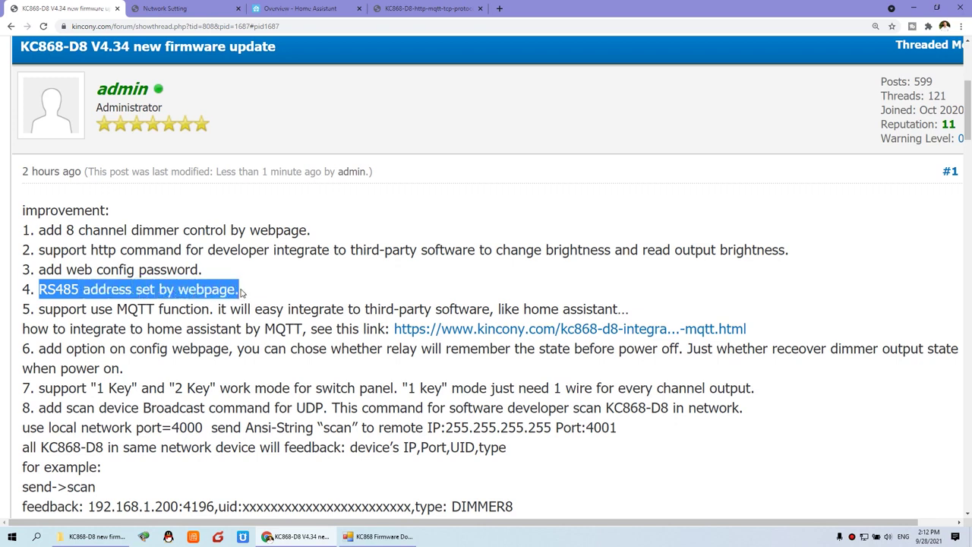
{"action": "left_click", "coordinate": [186, 8]}
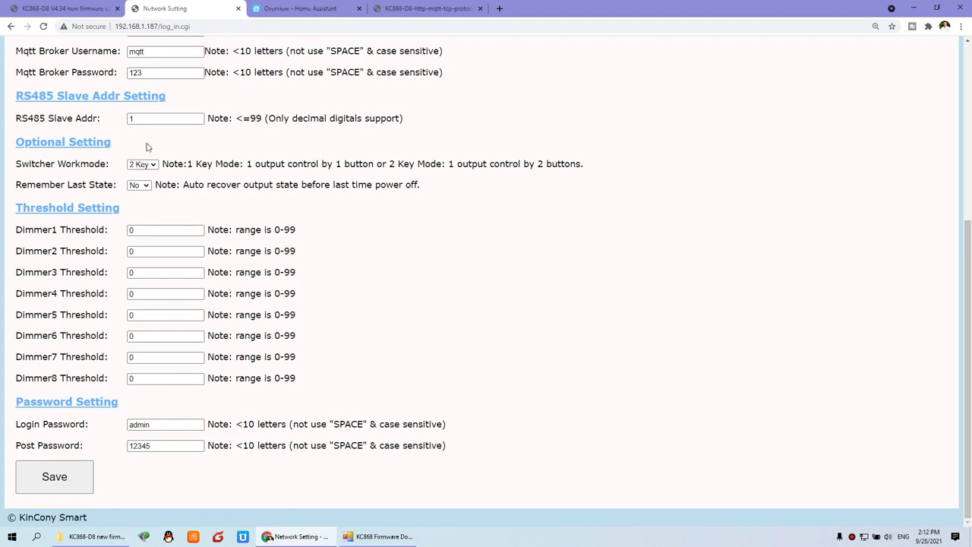
{"action": "scroll", "coordinate": [168, 169], "scroll_direction": "up", "scroll_amount": 1}
{"action": "left_click_drag", "start_coordinate": [16, 196], "coordinate": [57, 195]}
{"action": "left_click", "coordinate": [90, 196]}
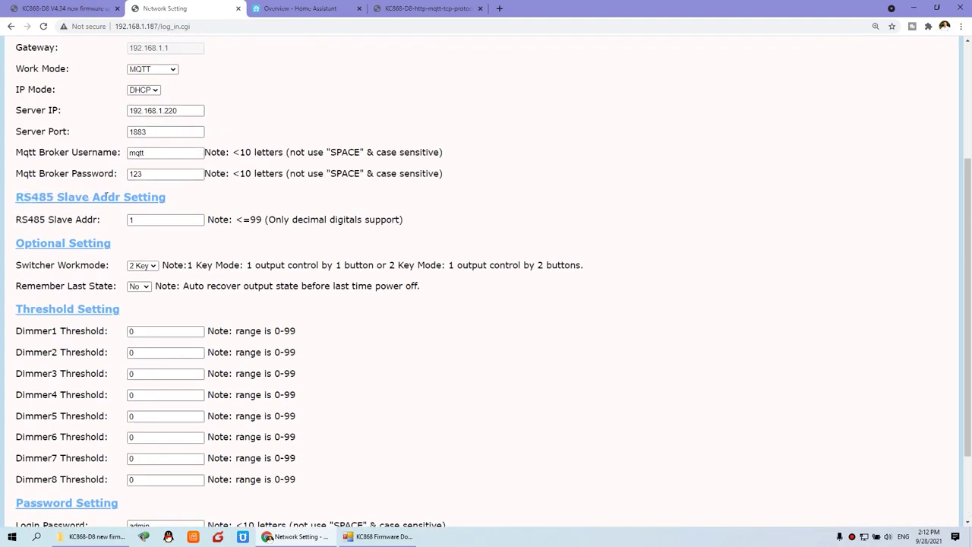
{"action": "left_click_drag", "start_coordinate": [142, 220], "coordinate": [94, 220]}
{"action": "scroll", "coordinate": [174, 222], "scroll_direction": "up", "scroll_amount": 1}
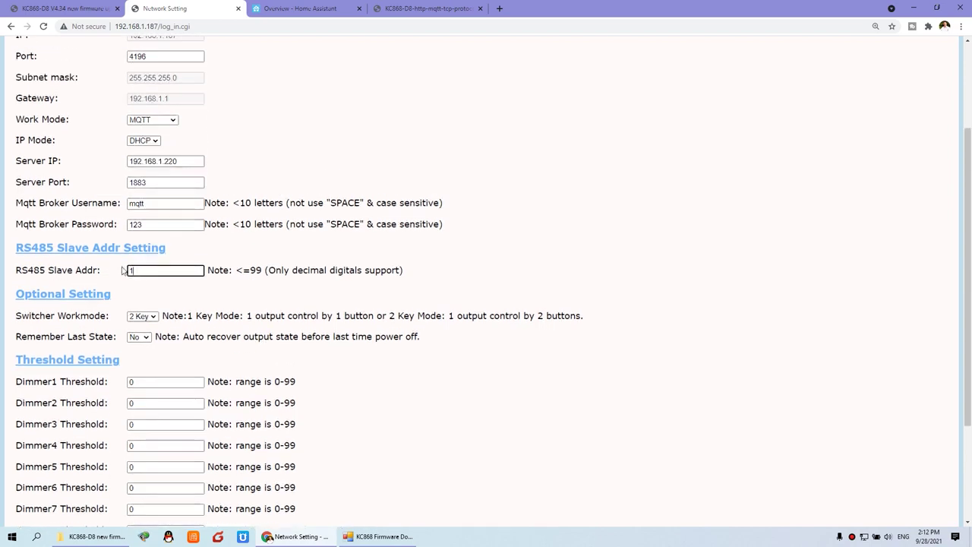
Highlight 'support use MQTT function' in the forum post, then go to the Home Assistant overview.
{"action": "left_click", "coordinate": [70, 8]}
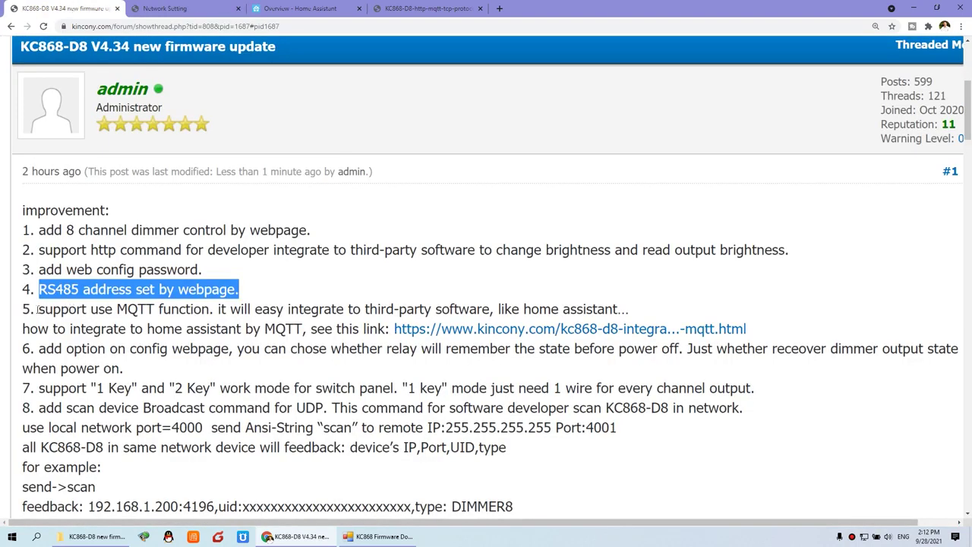
{"action": "left_click_drag", "start_coordinate": [38, 309], "coordinate": [218, 309]}
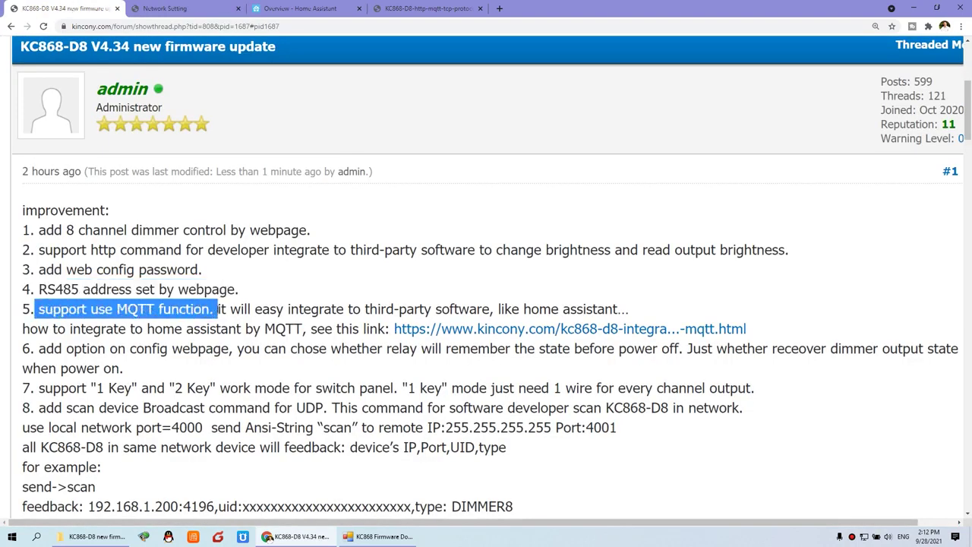
{"action": "scroll", "coordinate": [216, 308], "scroll_direction": "down", "scroll_amount": 1}
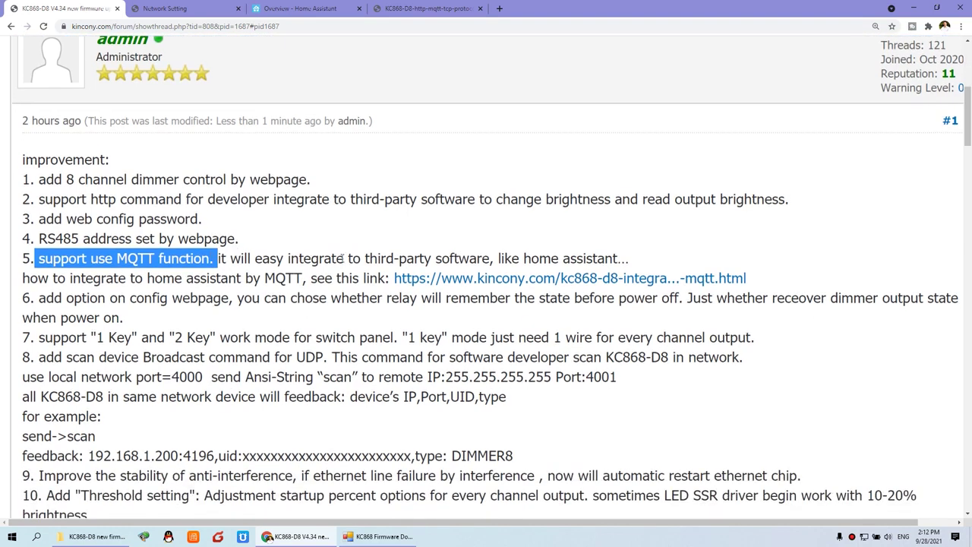
{"action": "left_click", "coordinate": [331, 10]}
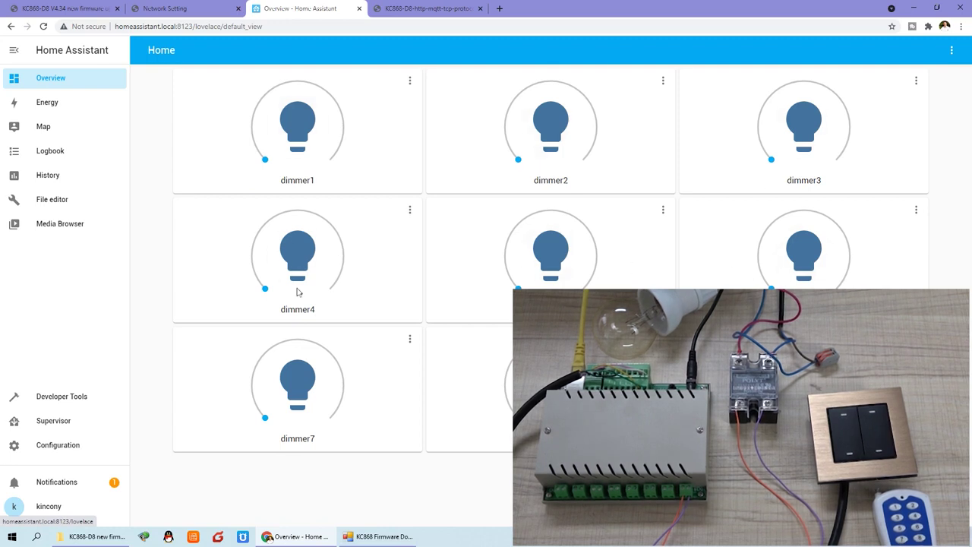
Set dimmer1 to 42% in Home Assistant, then move through the tabs back to kincony.com/document.
{"action": "left_click_drag", "start_coordinate": [265, 164], "coordinate": [216, 152]}
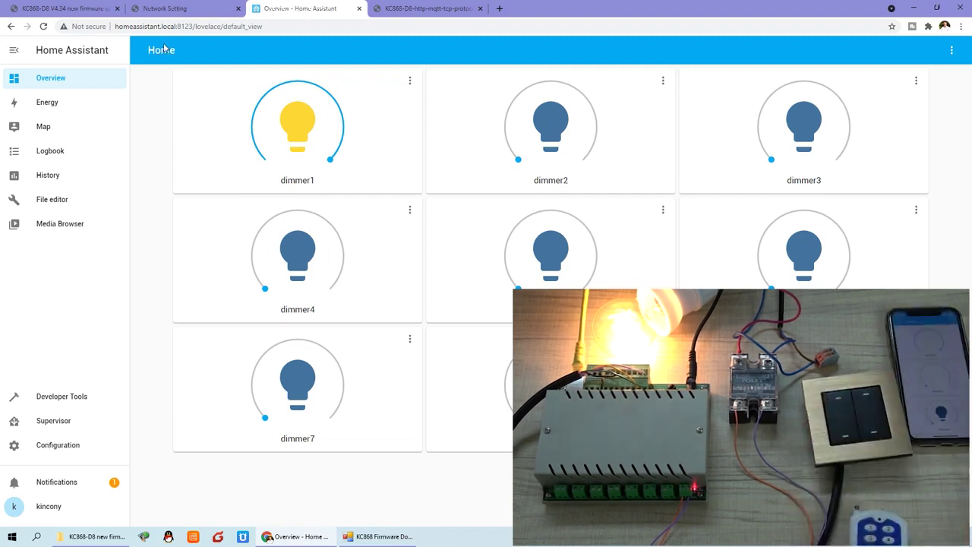
{"action": "left_click", "coordinate": [61, 9]}
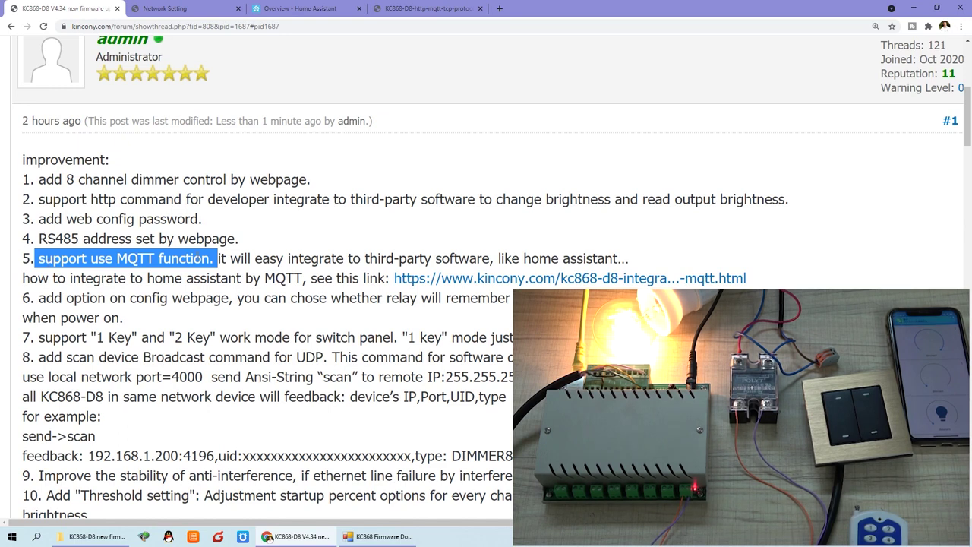
{"action": "left_click", "coordinate": [306, 10]}
{"action": "left_click", "coordinate": [424, 9]}
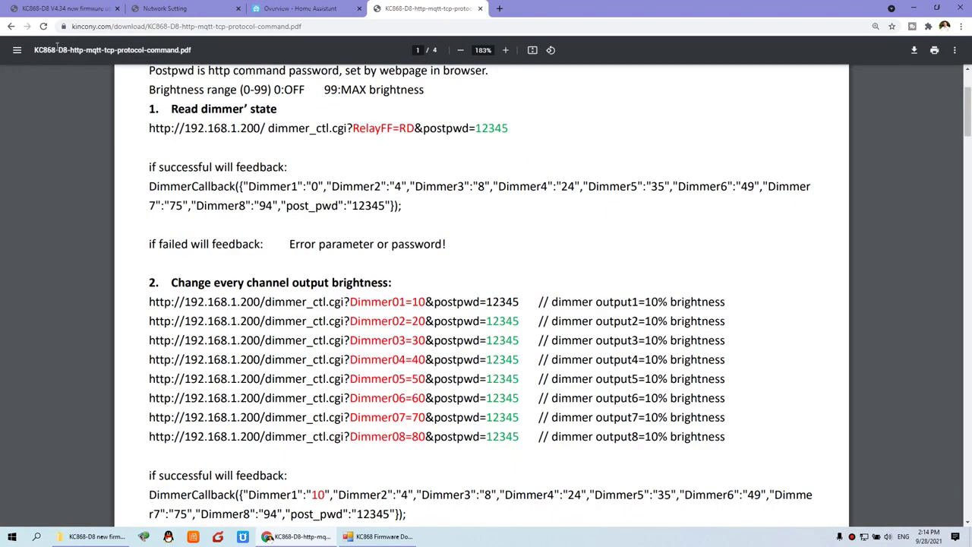
{"action": "left_click", "coordinate": [12, 26]}
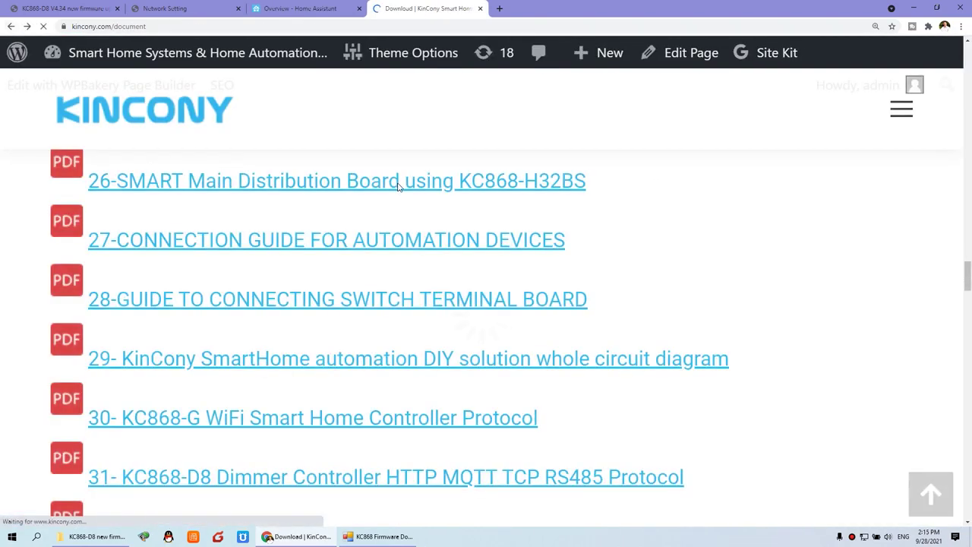
Browse KNOWLEDGE > Home Assistant at 125% zoom and open the KC868-D8 Integrate Home Assistant by MQTT article.
{"action": "scroll", "coordinate": [399, 187], "scroll_direction": "down", "scroll_amount": 2}
{"action": "scroll", "coordinate": [400, 188], "scroll_direction": "up", "scroll_amount": 12}
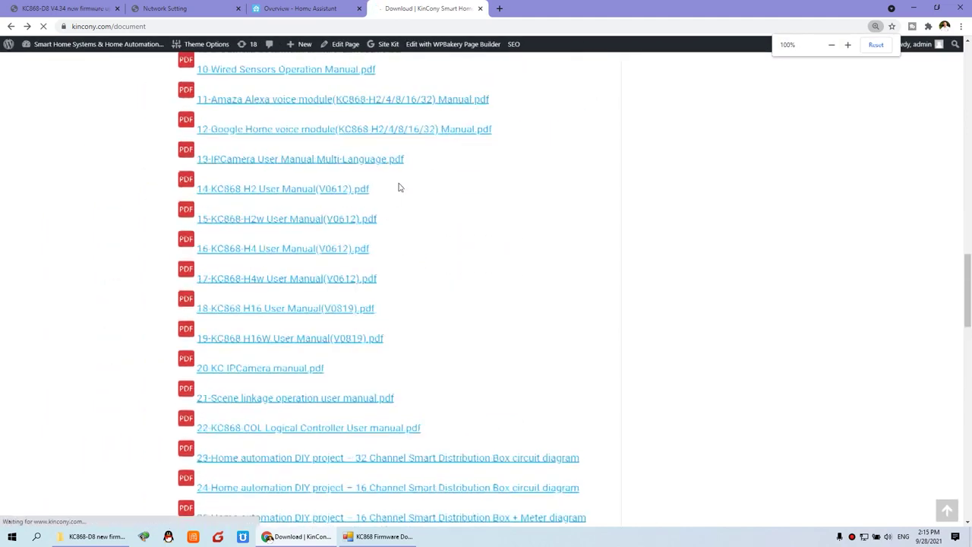
{"action": "scroll", "coordinate": [401, 188], "scroll_direction": "up", "scroll_amount": 10}
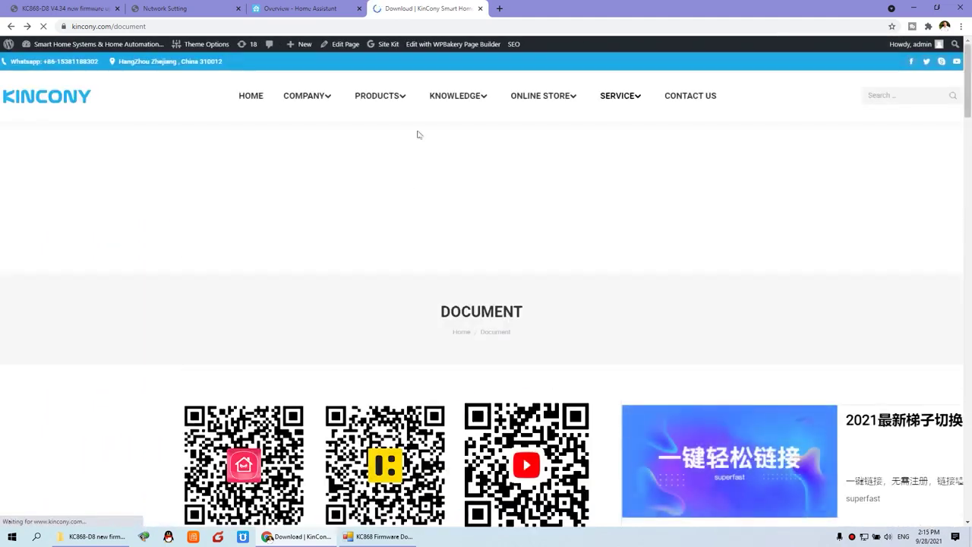
{"action": "mouse_move", "coordinate": [452, 98]}
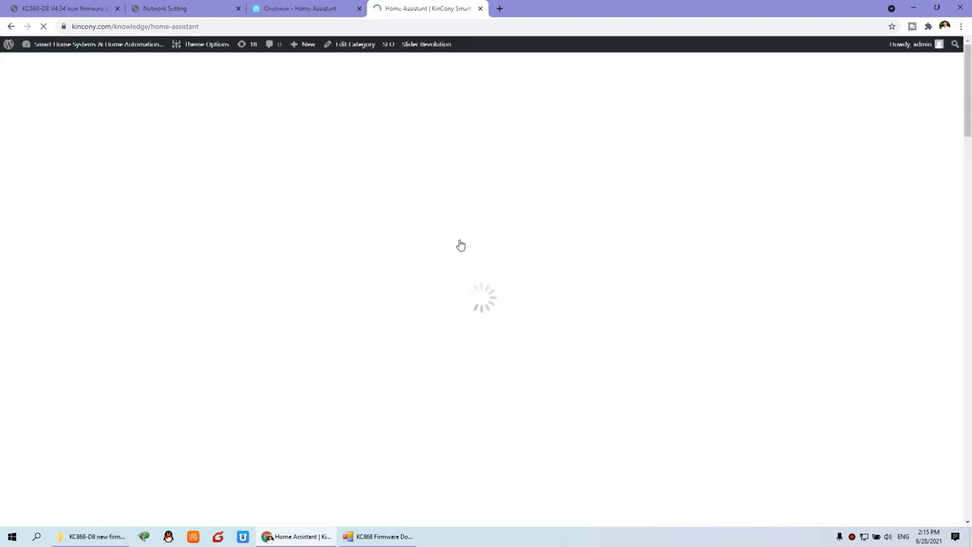
{"action": "key", "text": "ctrl+plus"}
{"action": "key", "text": "ctrl+plus"}
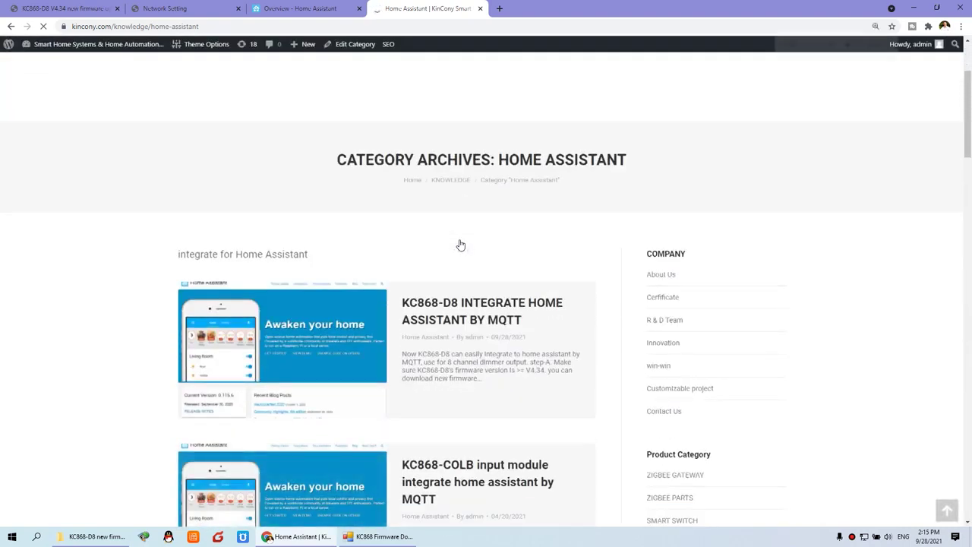
{"action": "scroll", "coordinate": [460, 245], "scroll_direction": "down", "scroll_amount": 1}
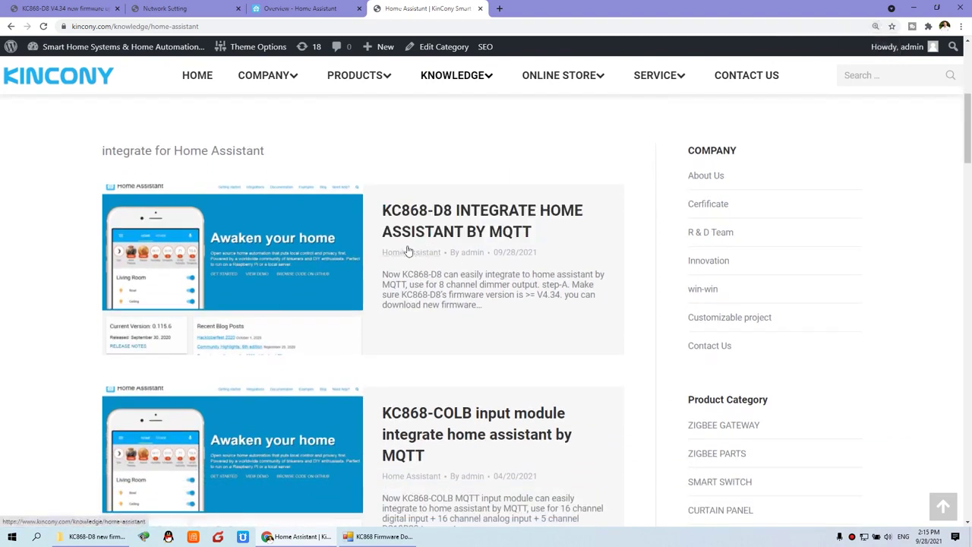
{"action": "left_click", "coordinate": [483, 236]}
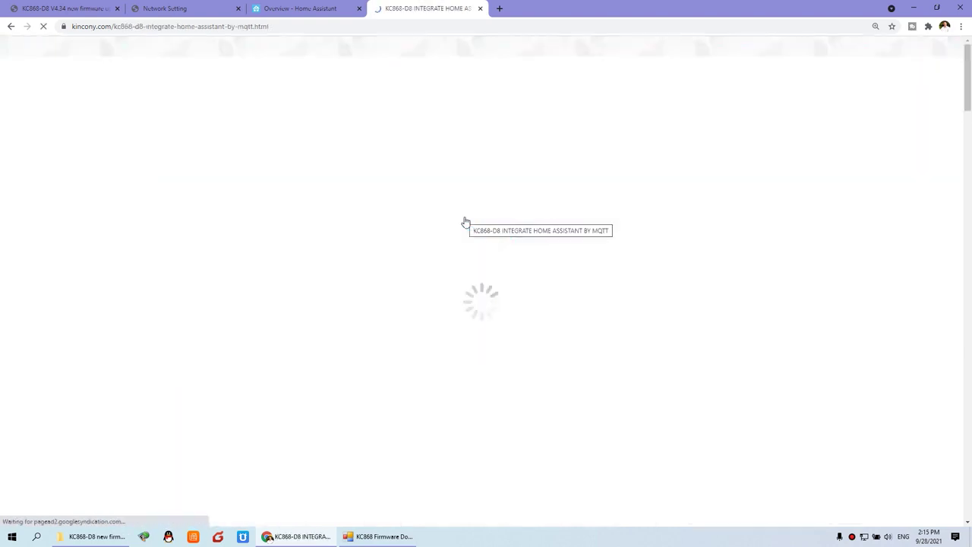
Read through the MQTT article's broker and configuration.yaml examples, then return to the V4.34 forum post.
{"action": "scroll", "coordinate": [464, 220], "scroll_direction": "down", "scroll_amount": 5}
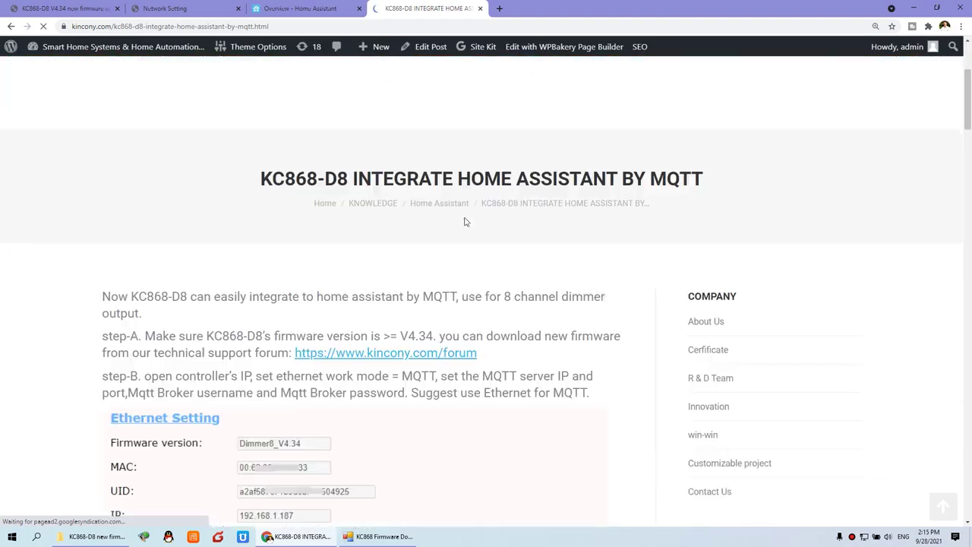
{"action": "scroll", "coordinate": [401, 257], "scroll_direction": "down", "scroll_amount": 8}
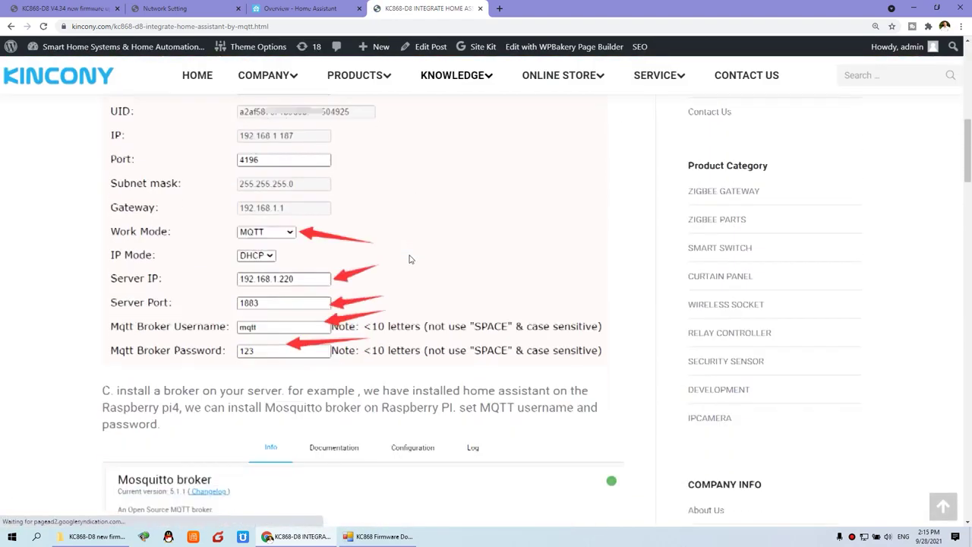
{"action": "scroll", "coordinate": [423, 274], "scroll_direction": "down", "scroll_amount": 3}
{"action": "scroll", "coordinate": [423, 273], "scroll_direction": "up", "scroll_amount": 4}
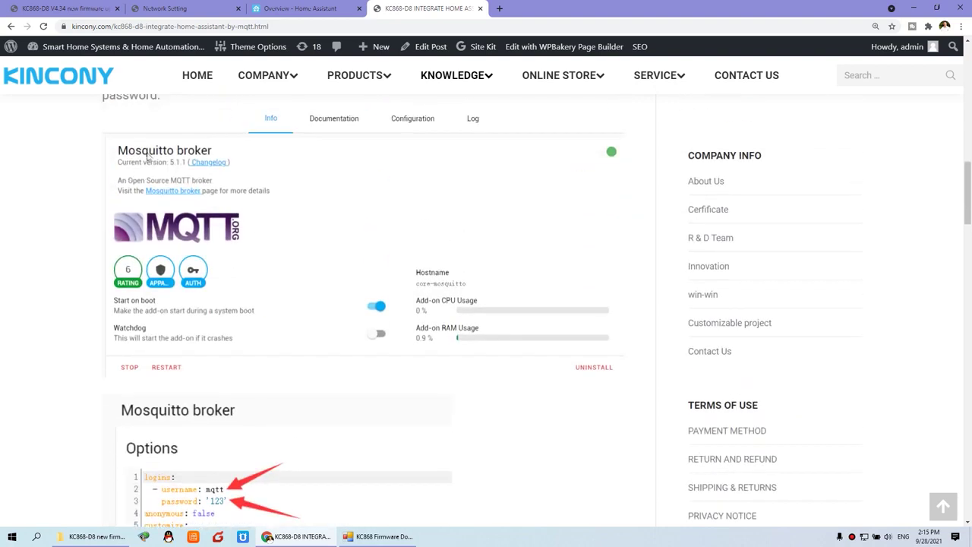
{"action": "scroll", "coordinate": [403, 286], "scroll_direction": "down", "scroll_amount": 10}
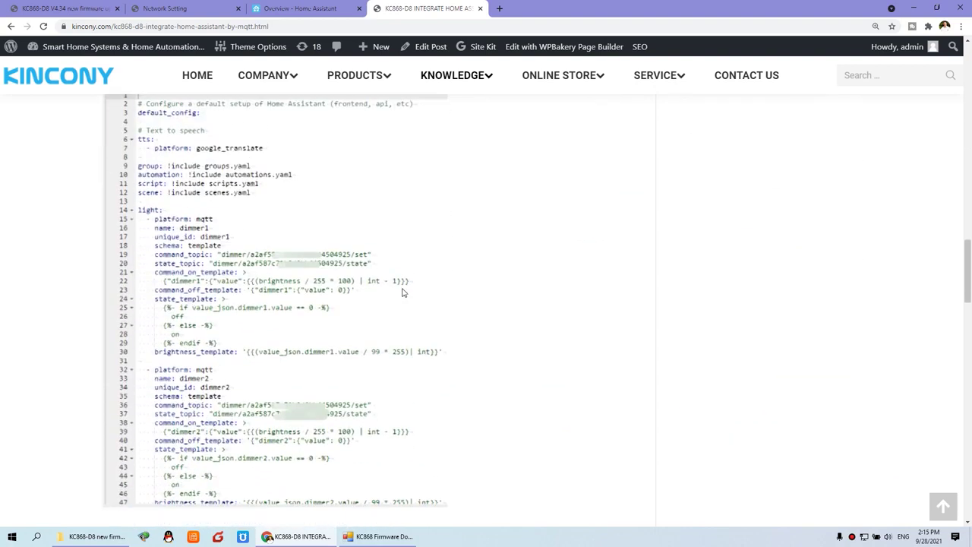
{"action": "scroll", "coordinate": [254, 259], "scroll_direction": "up", "scroll_amount": 2}
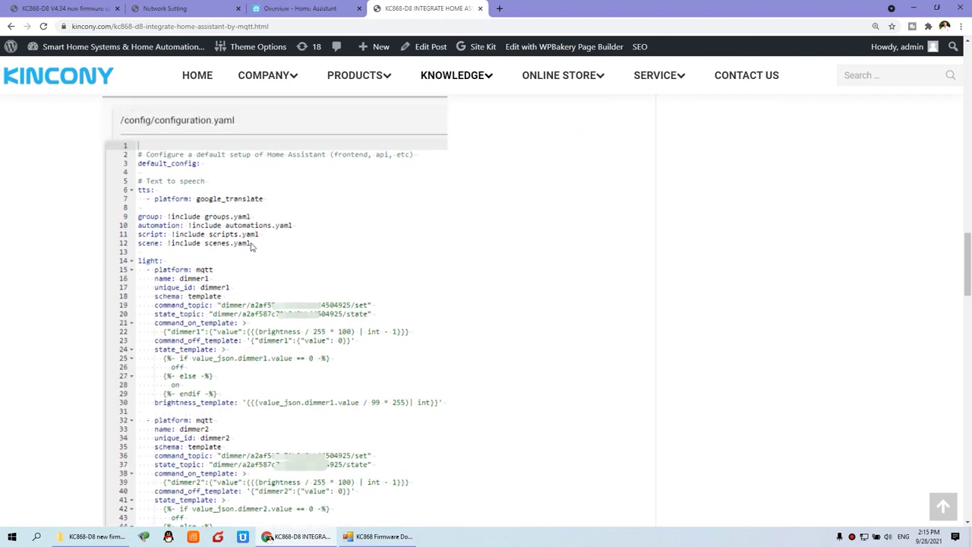
{"action": "scroll", "coordinate": [384, 347], "scroll_direction": "down", "scroll_amount": 7}
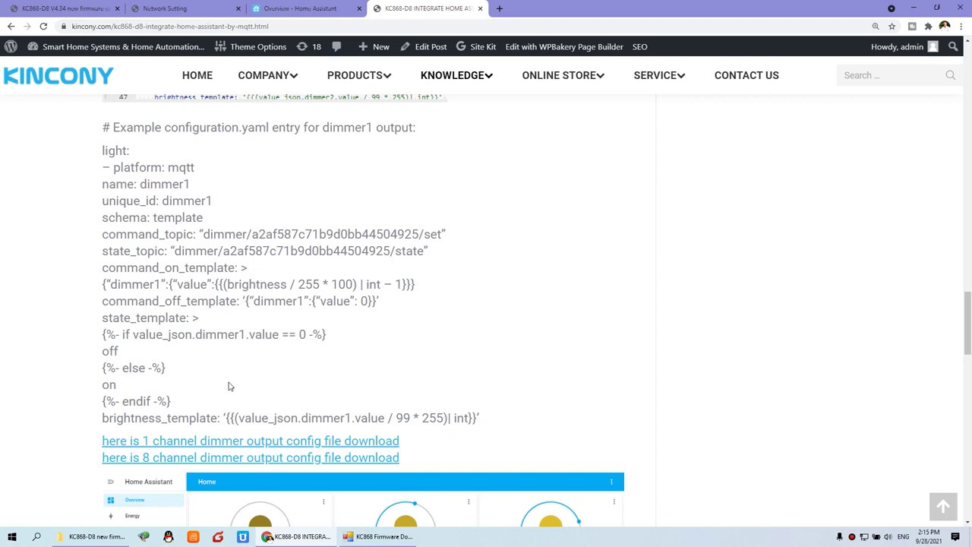
{"action": "scroll", "coordinate": [228, 387], "scroll_direction": "down", "scroll_amount": 5}
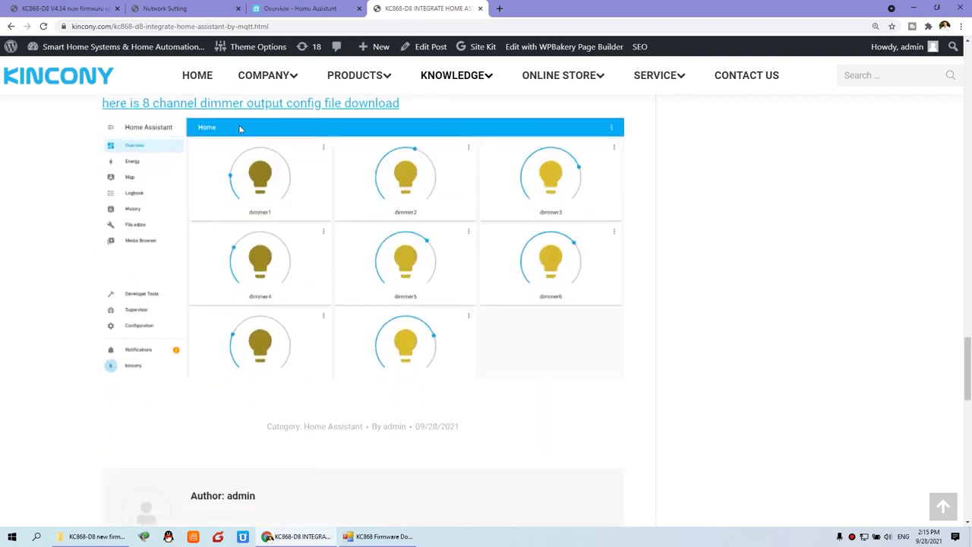
{"action": "left_click", "coordinate": [65, 9]}
Highlight item 6 on recovering dimmer output state after power-off, then switch to Network Setting.
{"action": "left_click", "coordinate": [98, 173]}
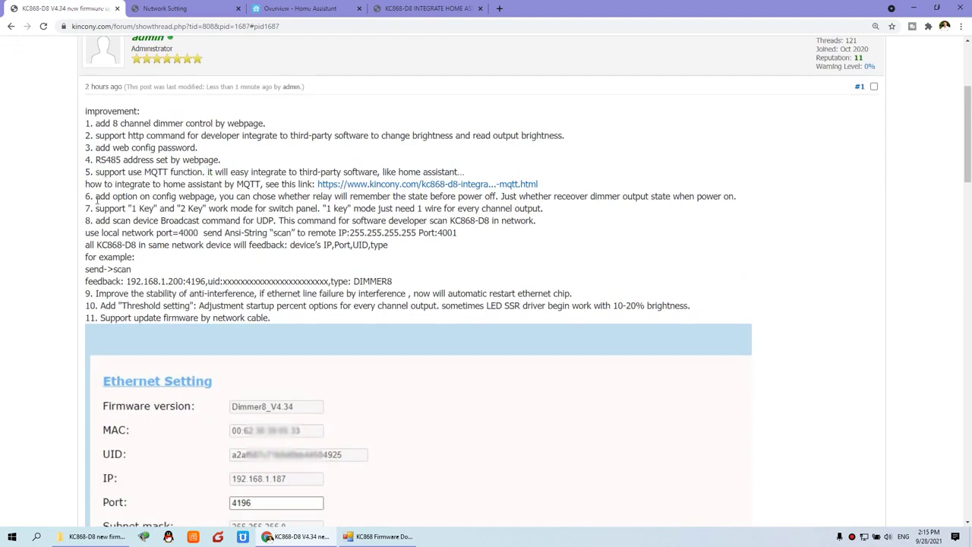
{"action": "left_click_drag", "start_coordinate": [98, 197], "coordinate": [205, 197]}
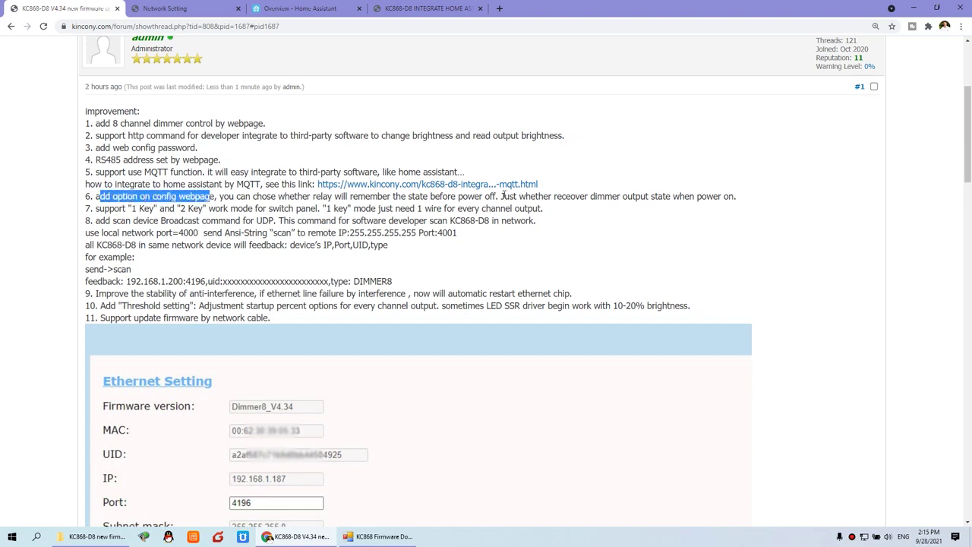
{"action": "left_click_drag", "start_coordinate": [270, 194], "coordinate": [724, 193]}
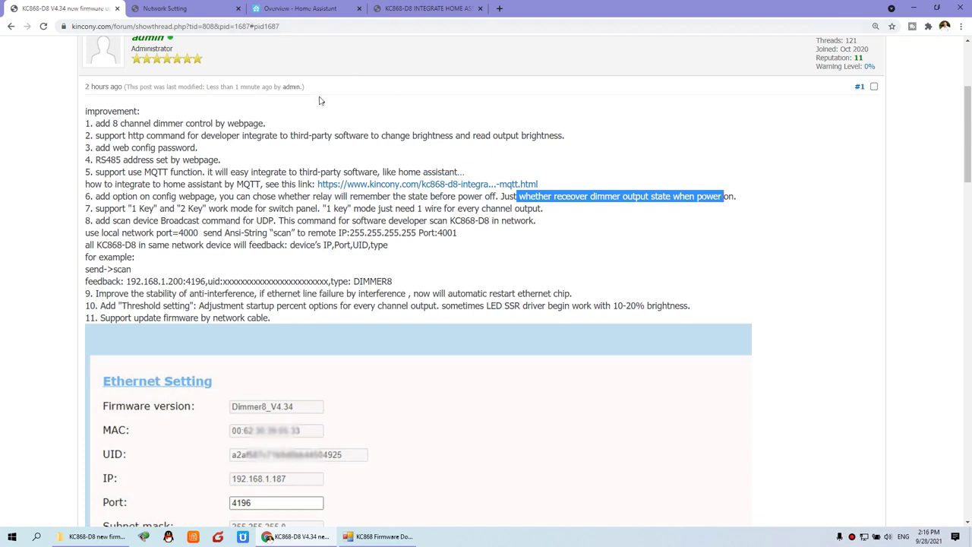
{"action": "left_click", "coordinate": [167, 8]}
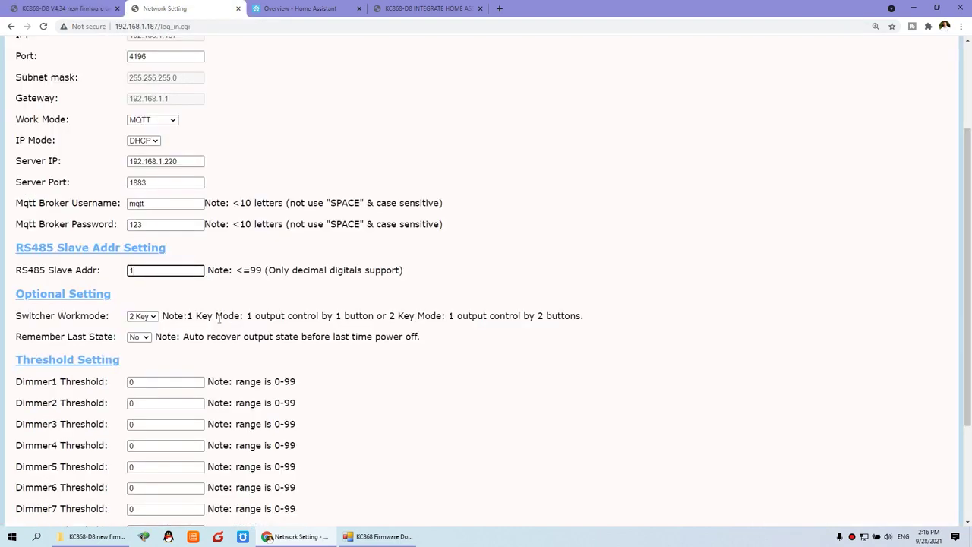
Check the Remember Last State dropdown and its auto-recover note, then return to the forum post.
{"action": "scroll", "coordinate": [181, 306], "scroll_direction": "down", "scroll_amount": 1}
{"action": "left_click_drag", "start_coordinate": [20, 289], "coordinate": [118, 290]}
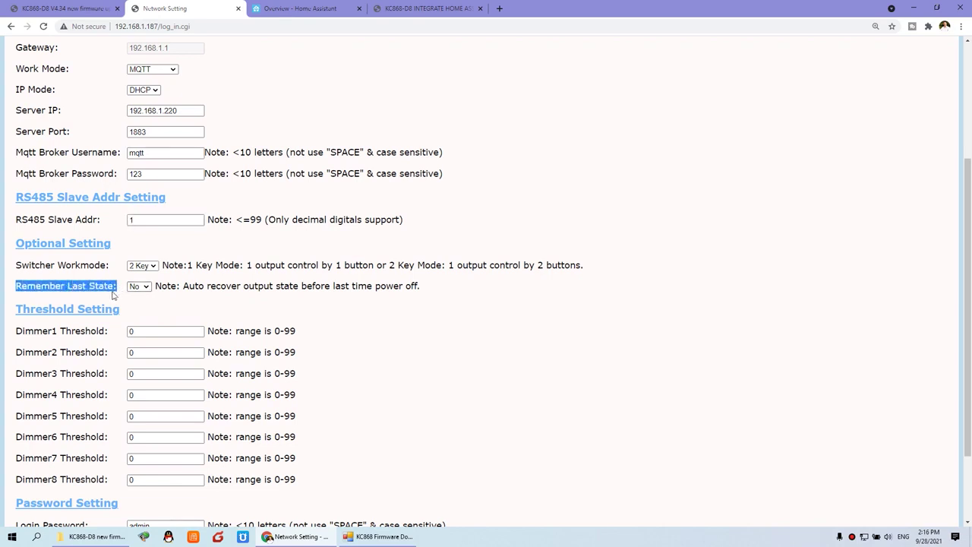
{"action": "left_click", "coordinate": [143, 291]}
{"action": "left_click", "coordinate": [144, 293]}
{"action": "left_click", "coordinate": [145, 290]}
{"action": "left_click", "coordinate": [145, 296]}
{"action": "left_click_drag", "start_coordinate": [183, 285], "coordinate": [418, 285]}
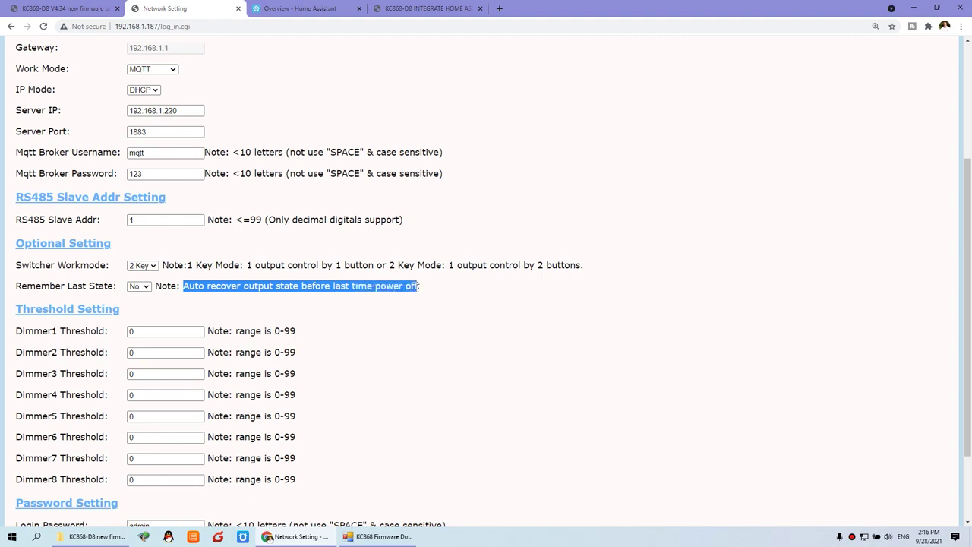
{"action": "left_click_drag", "start_coordinate": [21, 221], "coordinate": [113, 223]}
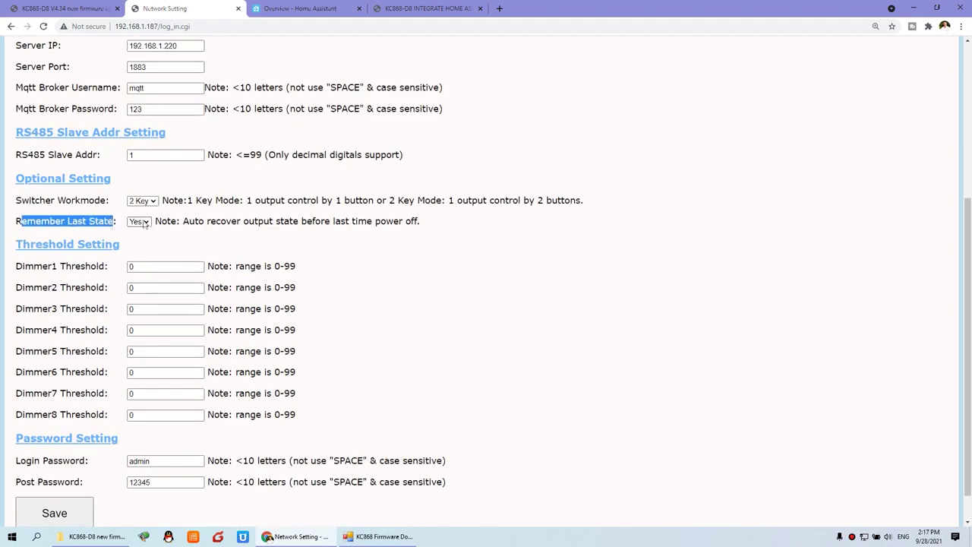
{"action": "left_click", "coordinate": [74, 7]}
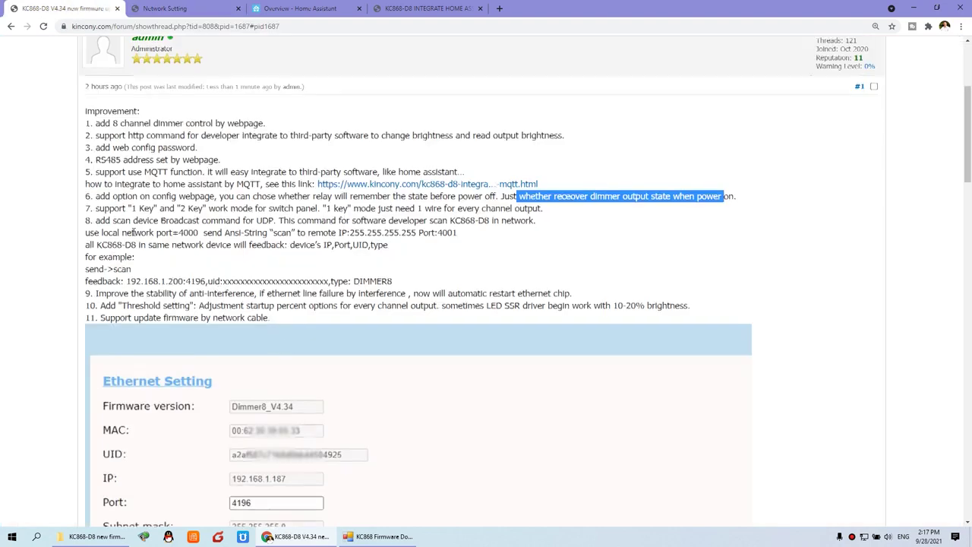
Highlight item 7's notes on the 1 Key and 2 Key switch modes, then switch to Network Setting.
{"action": "scroll", "coordinate": [133, 232], "scroll_direction": "up", "scroll_amount": 3}
{"action": "left_click", "coordinate": [27, 312]}
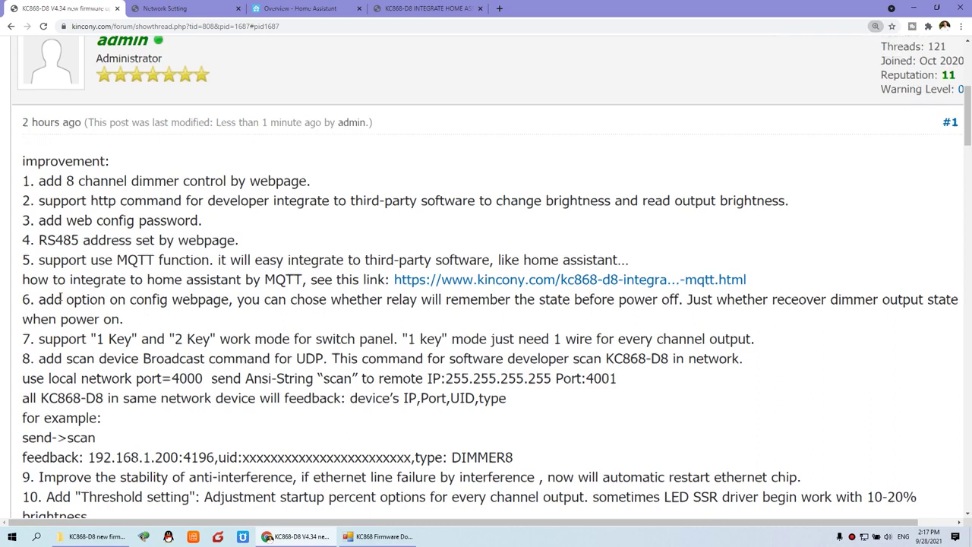
{"action": "scroll", "coordinate": [27, 300], "scroll_direction": "down", "scroll_amount": 1}
{"action": "left_click_drag", "start_coordinate": [23, 292], "coordinate": [210, 291]}
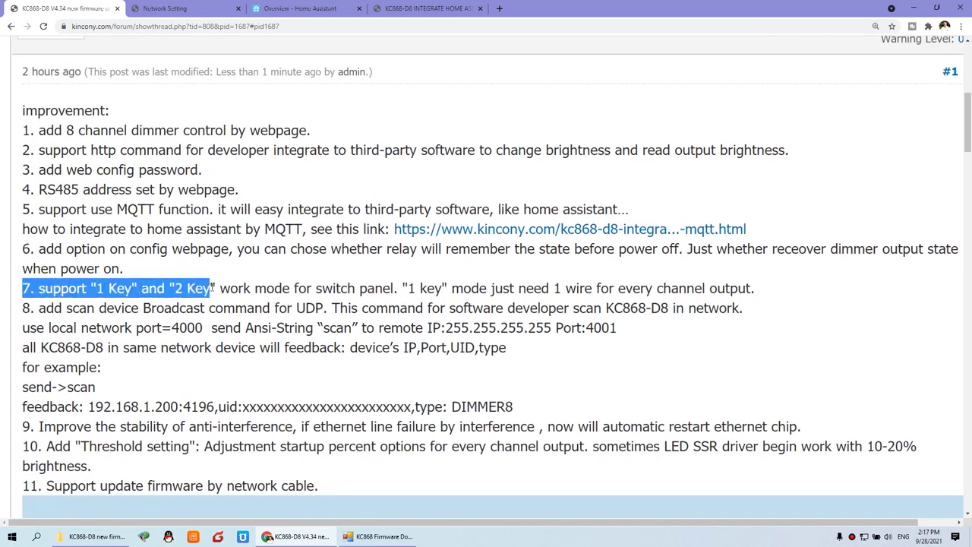
{"action": "left_click", "coordinate": [143, 301]}
{"action": "left_click_drag", "start_coordinate": [90, 289], "coordinate": [219, 288]}
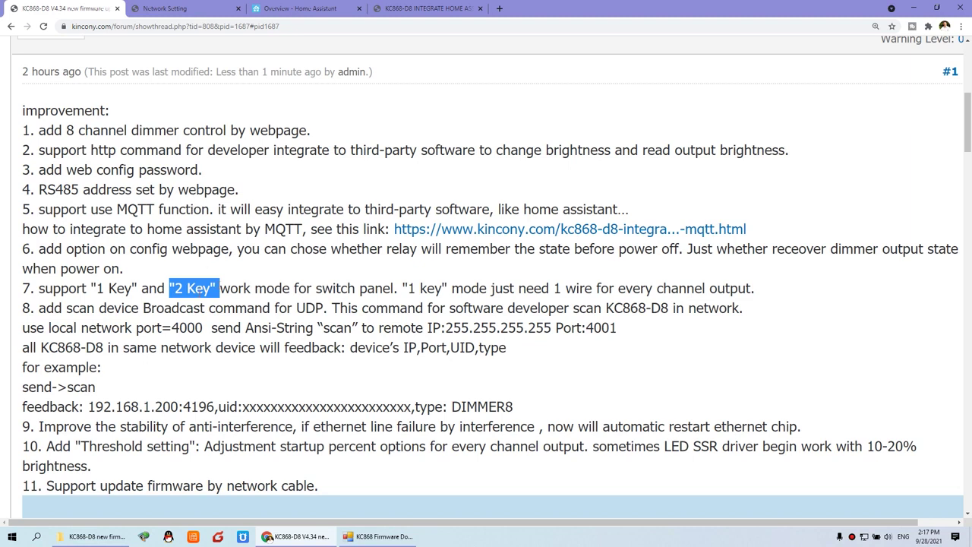
{"action": "left_click", "coordinate": [192, 9]}
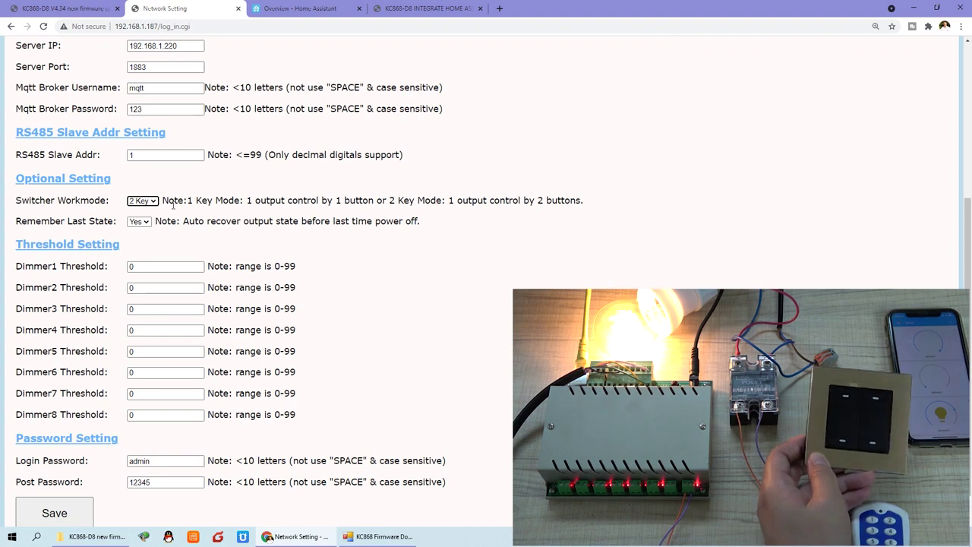
Set Switcher Workmode to 1 Key and Remember Last State to No, then save to the device.
{"action": "left_click", "coordinate": [142, 200]}
{"action": "left_click", "coordinate": [140, 210]}
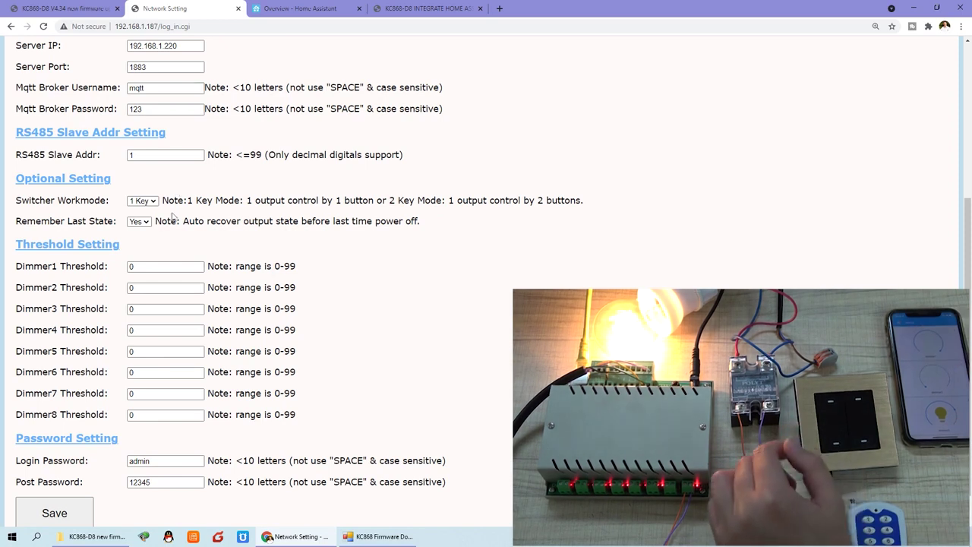
{"action": "left_click", "coordinate": [135, 224]}
{"action": "left_click", "coordinate": [134, 232]}
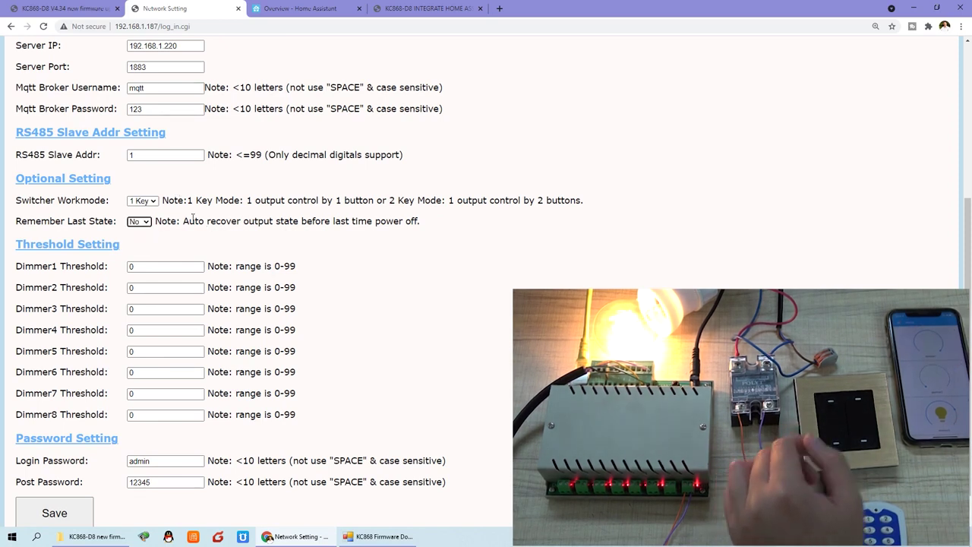
{"action": "left_click", "coordinate": [235, 245]}
{"action": "scroll", "coordinate": [234, 244], "scroll_direction": "down", "scroll_amount": 1}
{"action": "left_click", "coordinate": [78, 478]}
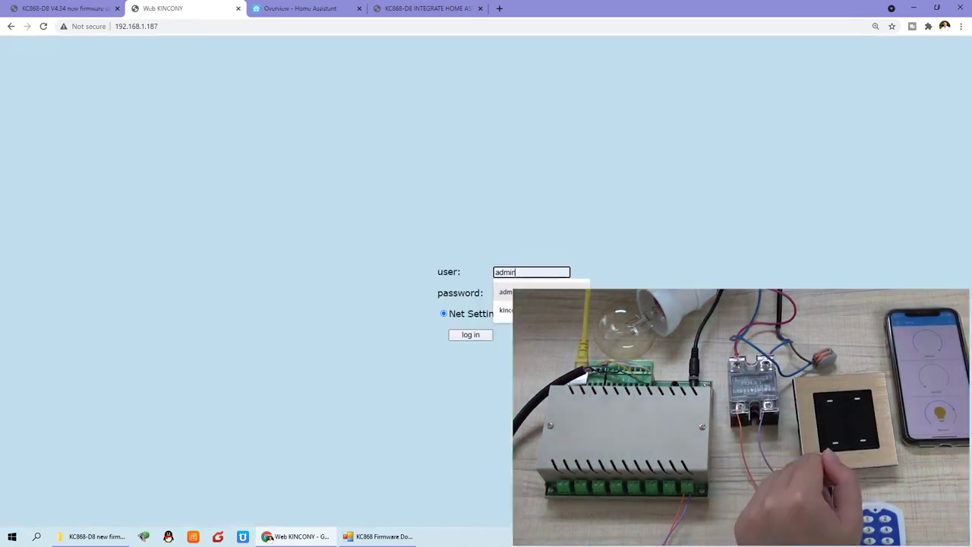
Log back in to the web config with the device password and scroll down to Threshold Setting.
{"action": "key", "text": "Tab"}
{"action": "type", "text": "admin"}
{"action": "left_click", "coordinate": [470, 337]}
{"action": "scroll", "coordinate": [217, 302], "scroll_direction": "down", "scroll_amount": 3}
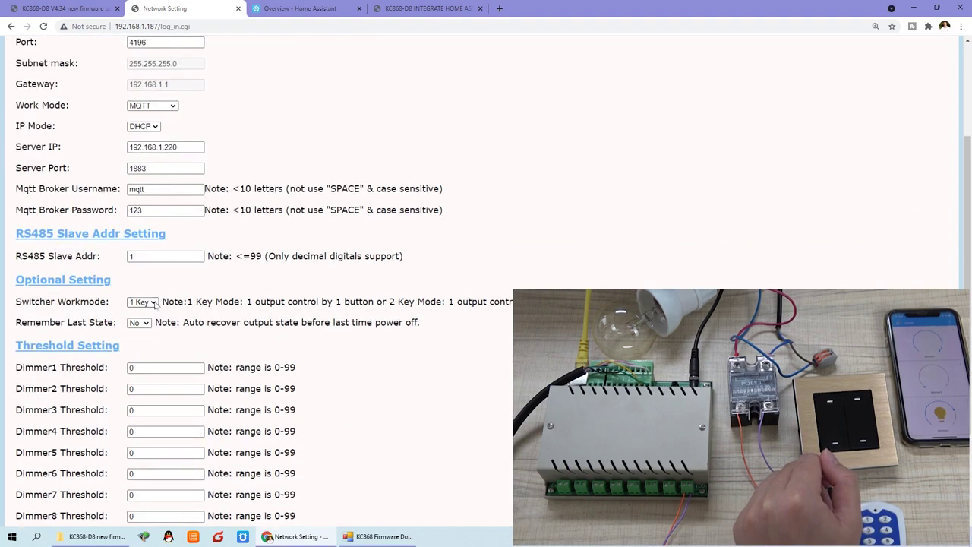
{"action": "scroll", "coordinate": [175, 297], "scroll_direction": "down", "scroll_amount": 1}
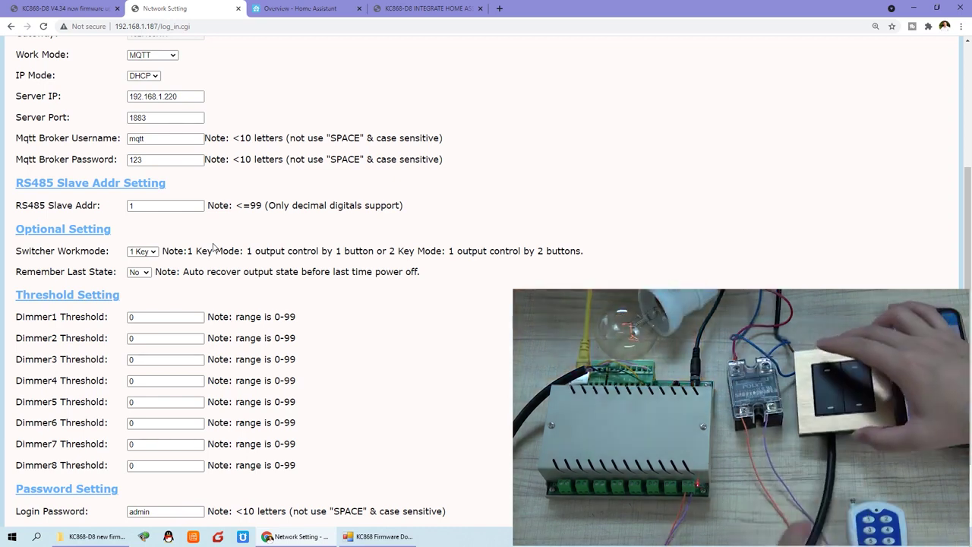
Switch to the forum post and highlight item 8's note on the scan device broadcast command.
{"action": "left_click", "coordinate": [69, 7]}
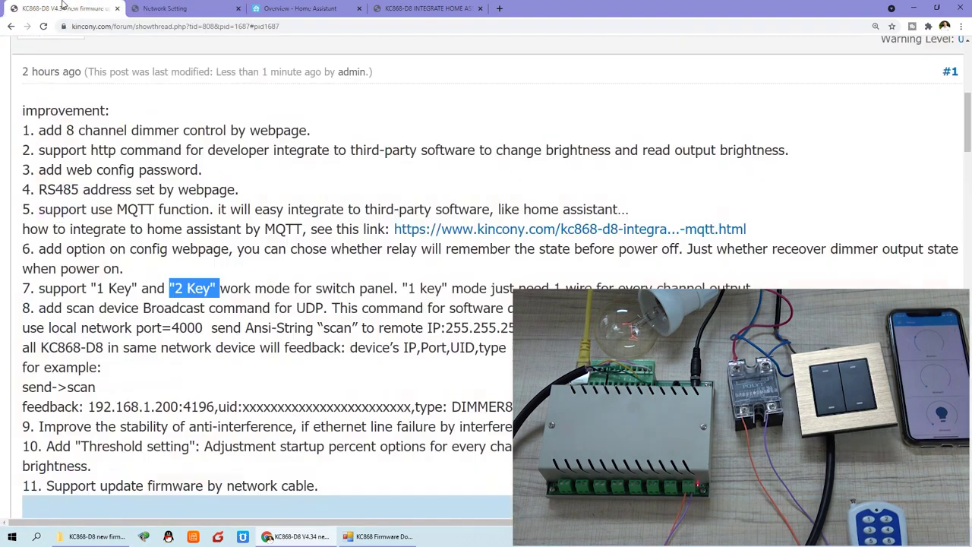
{"action": "left_click_drag", "start_coordinate": [36, 308], "coordinate": [294, 313]}
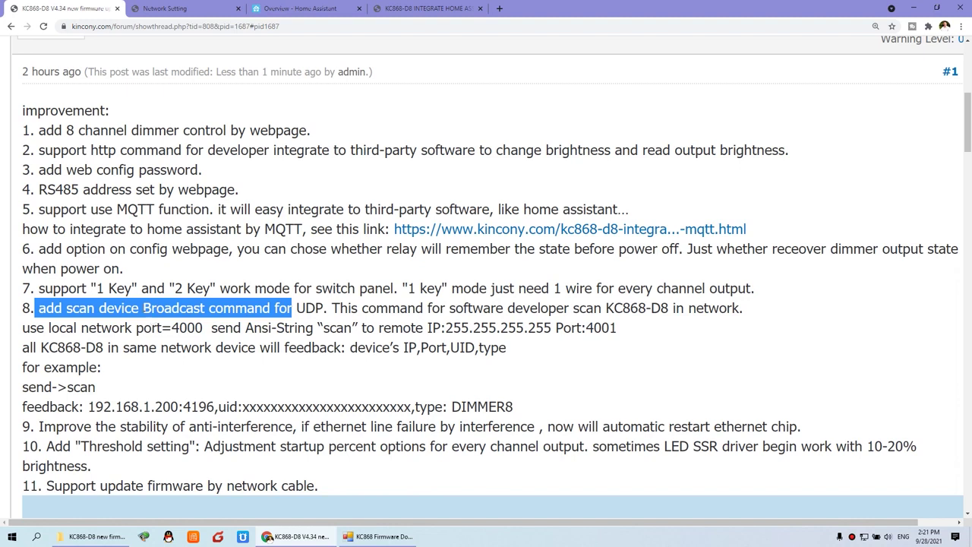
Run KinCony-SCAN_Device-2.exe on adapter 192.168.1.71, find DIMMER8 at 192.168.1.187:4196, then return to Chrome.
{"action": "key", "text": "alt+Tab"}
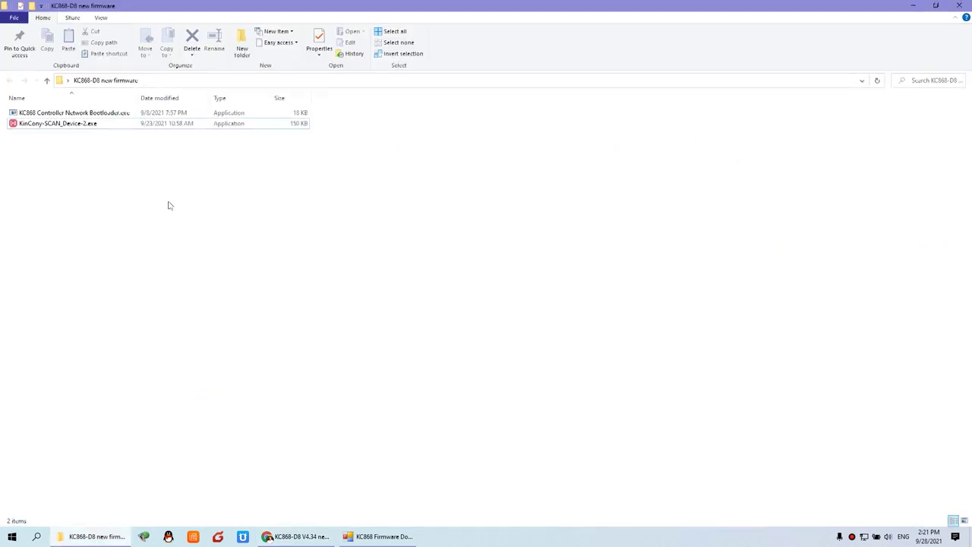
{"action": "double_click", "coordinate": [71, 123]}
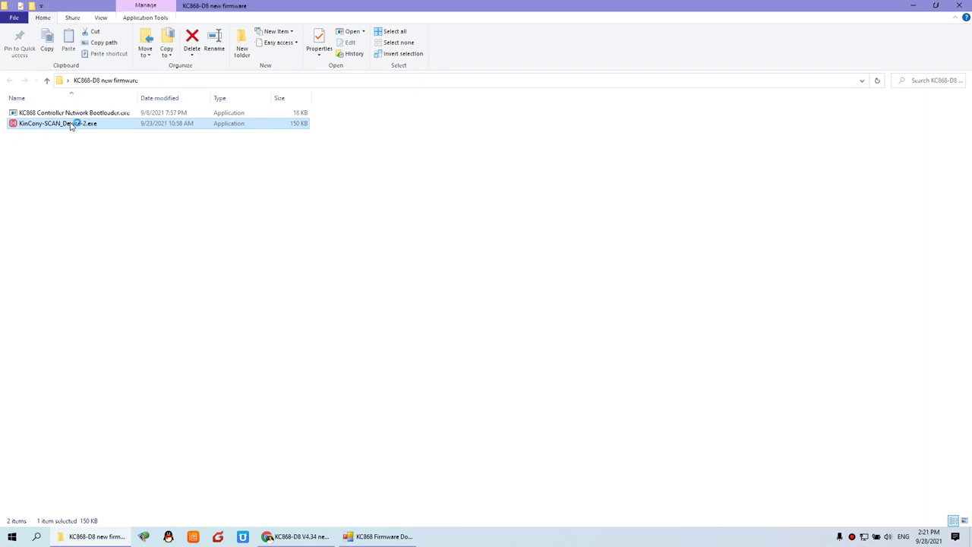
{"action": "left_click", "coordinate": [546, 218]}
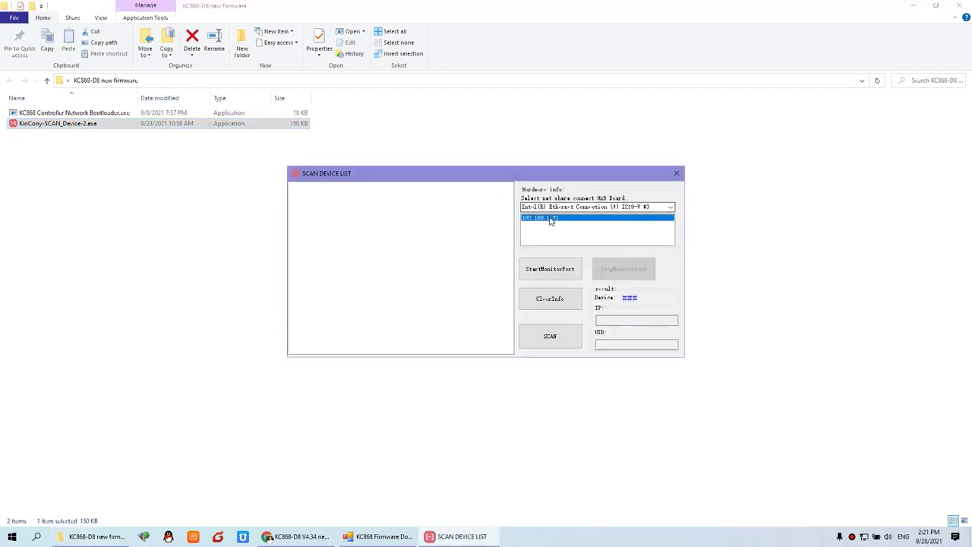
{"action": "left_click", "coordinate": [555, 273]}
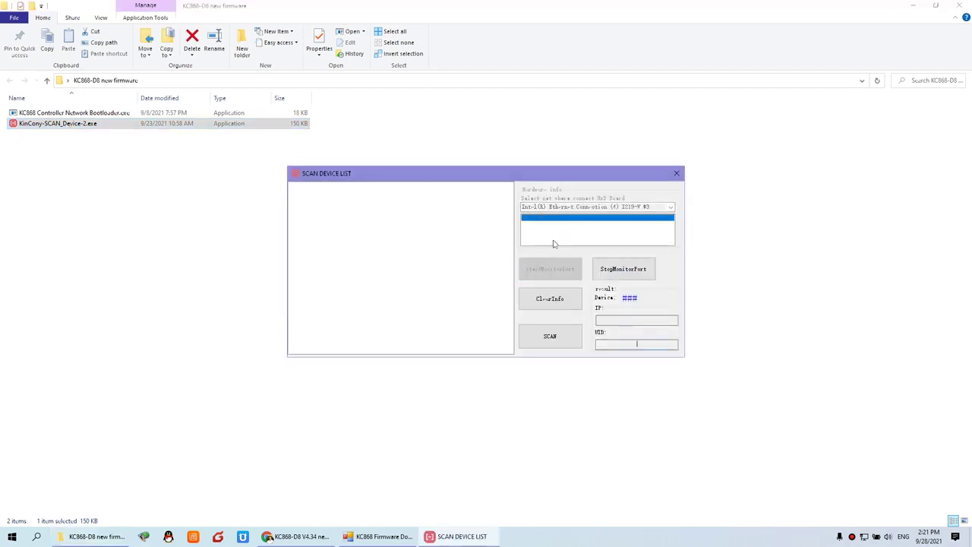
{"action": "left_click", "coordinate": [564, 336]}
{"action": "left_click", "coordinate": [340, 192]}
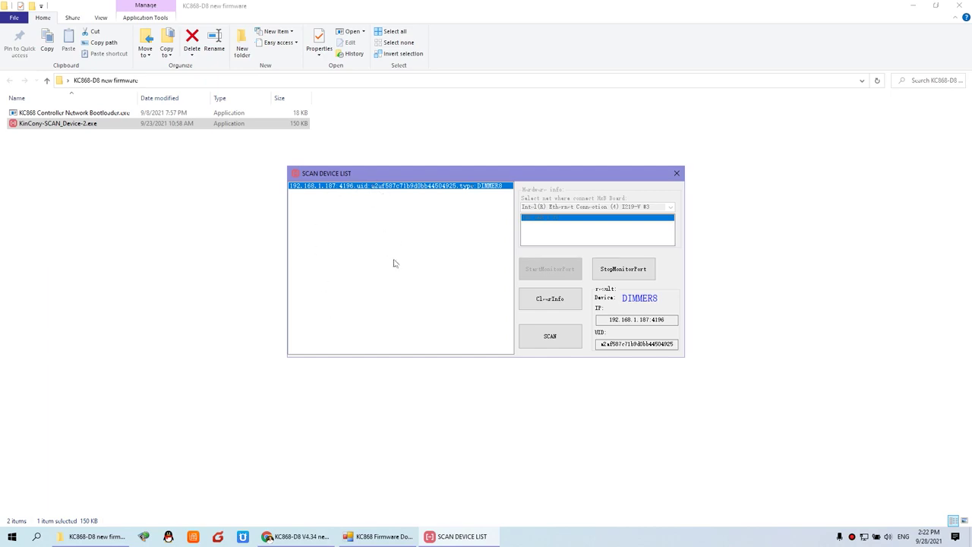
{"action": "left_click", "coordinate": [297, 536]}
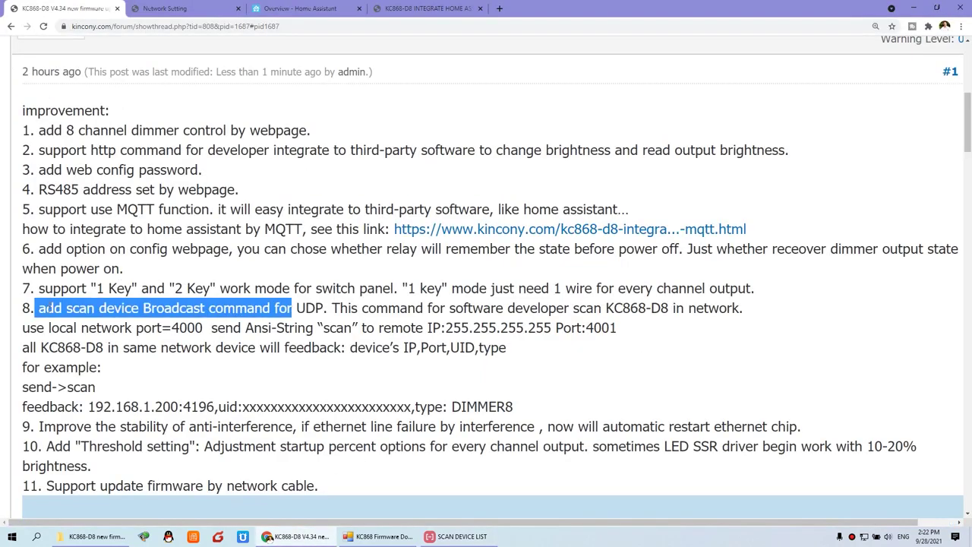
Highlight item 9's anti-interference note in the forum post.
{"action": "left_click", "coordinate": [43, 309]}
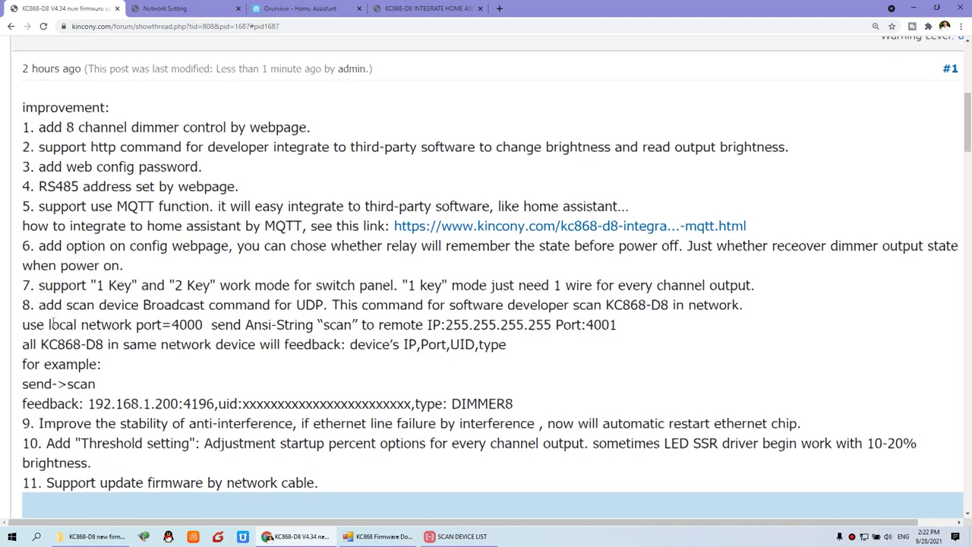
{"action": "scroll", "coordinate": [28, 396], "scroll_direction": "down", "scroll_amount": 1}
{"action": "left_click_drag", "start_coordinate": [39, 375], "coordinate": [547, 375]}
{"action": "left_click", "coordinate": [352, 377]}
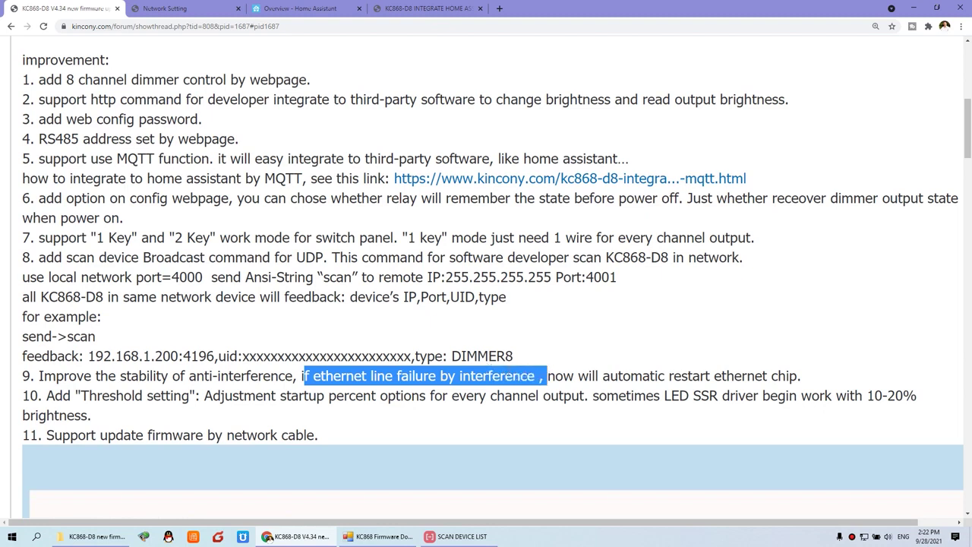
{"action": "left_click", "coordinate": [267, 383]}
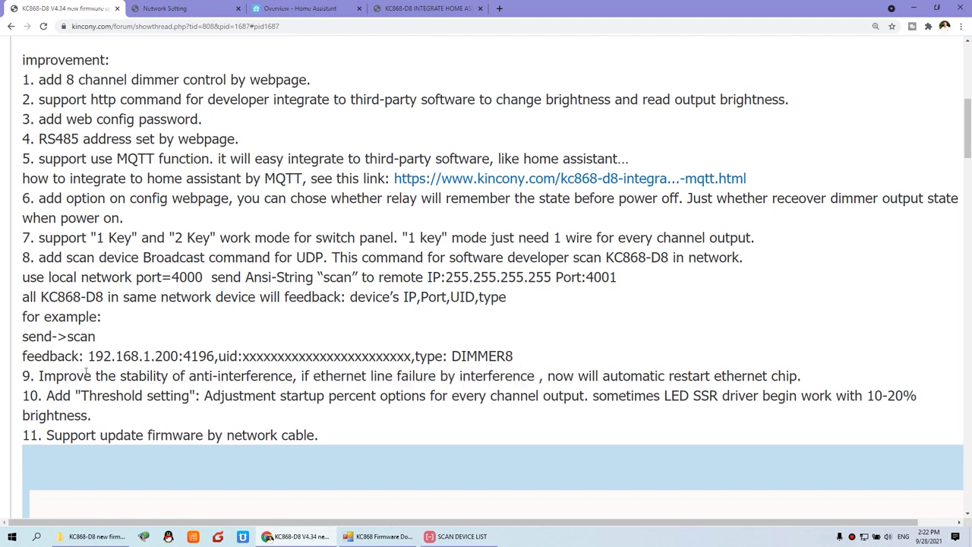
Highlight item 10's Threshold setting description.
{"action": "scroll", "coordinate": [86, 373], "scroll_direction": "down", "scroll_amount": 1}
{"action": "left_click_drag", "start_coordinate": [29, 345], "coordinate": [429, 345]}
{"action": "left_click", "coordinate": [395, 345]}
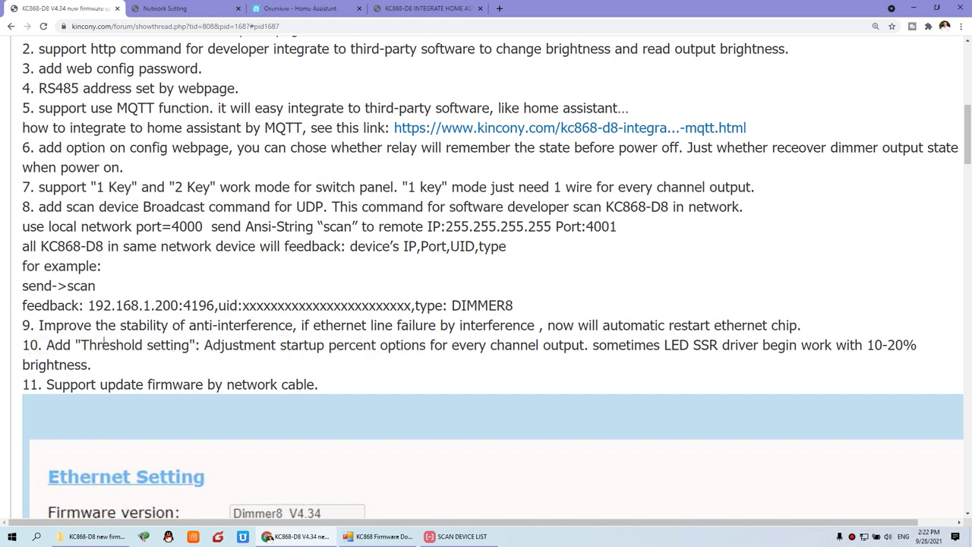
{"action": "left_click_drag", "start_coordinate": [83, 345], "coordinate": [589, 351]}
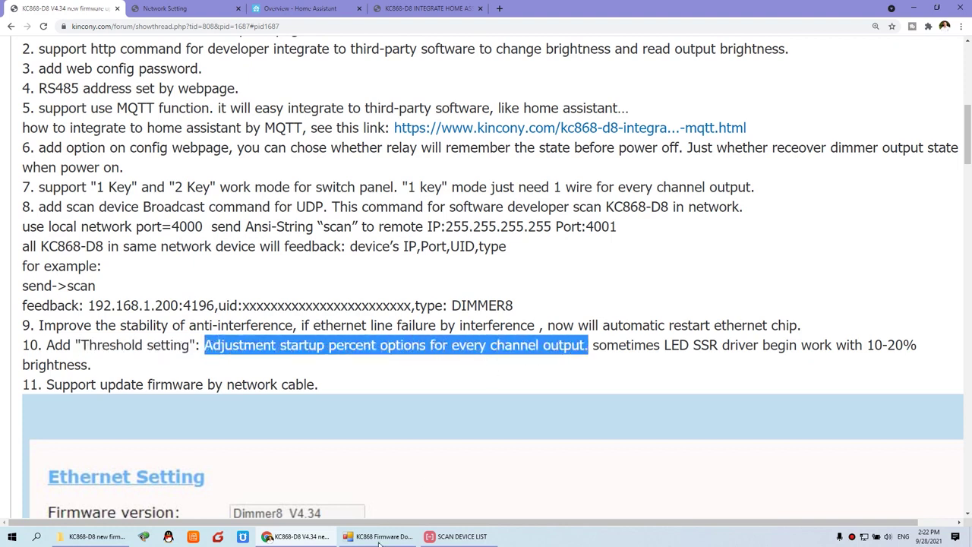
Check the Dimmer1 Threshold field on Network Setting, then bring up the Home Assistant overview.
{"action": "mouse_move", "coordinate": [391, 542]}
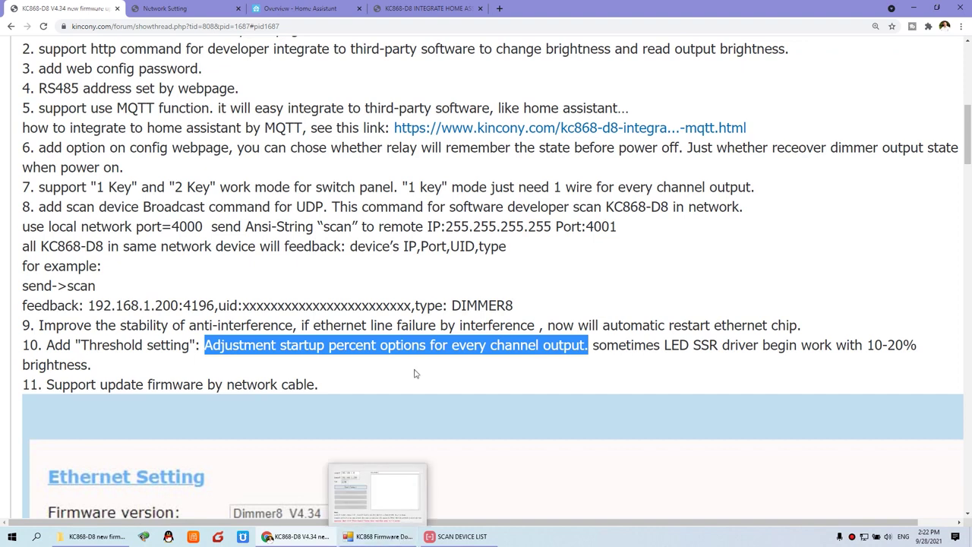
{"action": "left_click", "coordinate": [206, 10]}
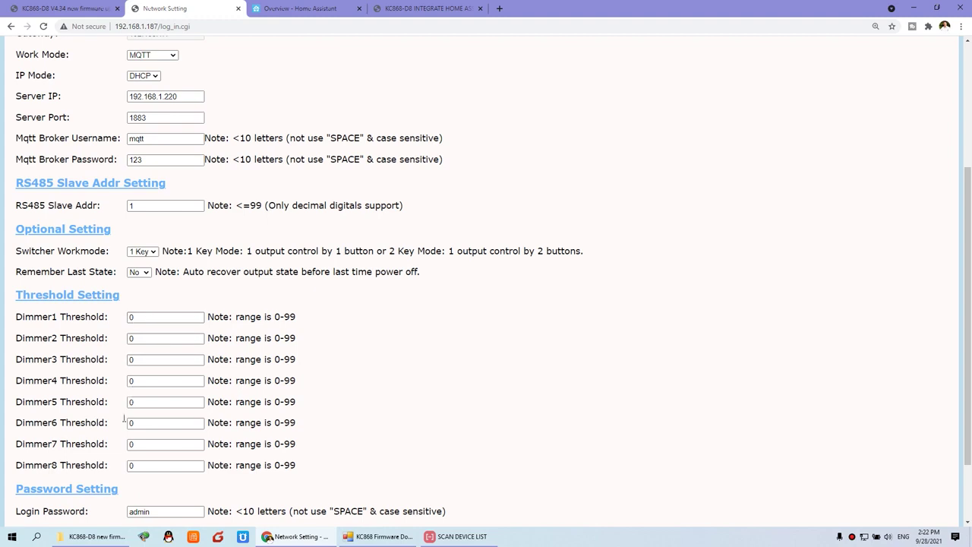
{"action": "left_click", "coordinate": [145, 319]}
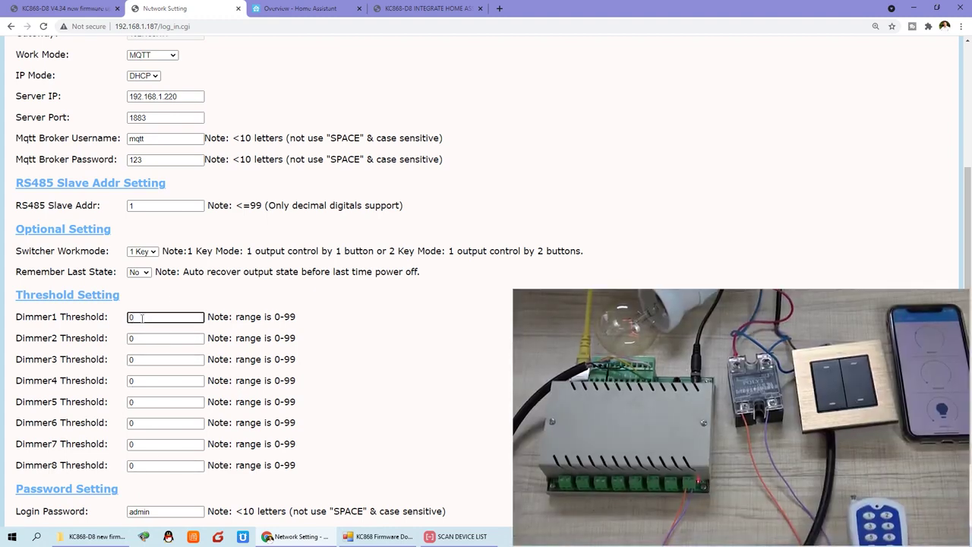
{"action": "left_click", "coordinate": [293, 9]}
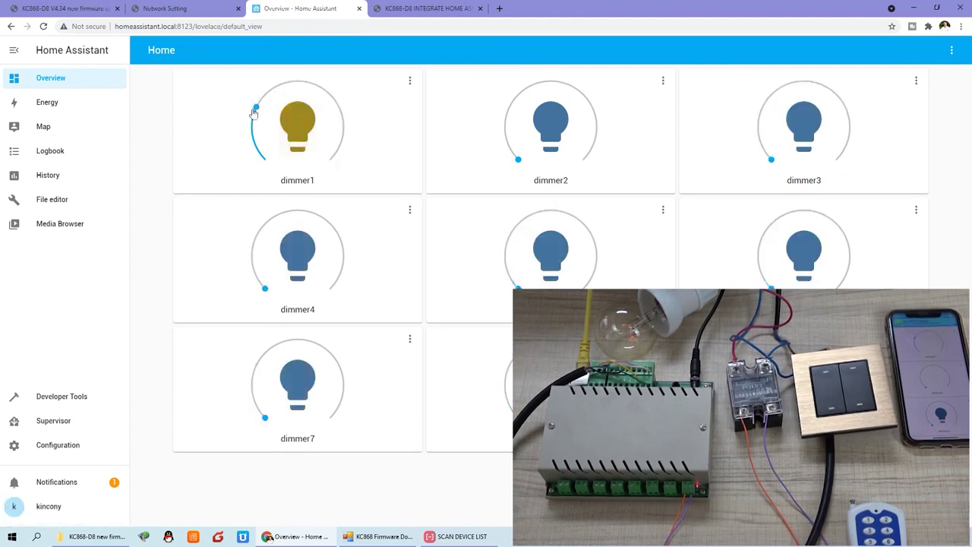
Drag dimmer1's brightness slider down to 4% on the Home Assistant overview.
{"action": "left_click_drag", "start_coordinate": [257, 109], "coordinate": [252, 130]}
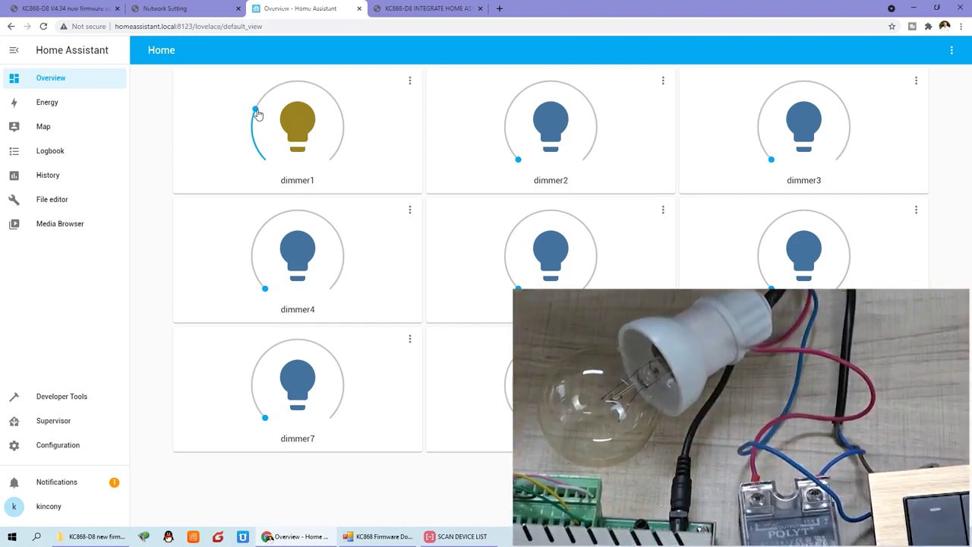
Enter 26 as the Dimmer1 threshold and glance at the Home Assistant dimmer cards.
{"action": "left_click", "coordinate": [190, 9]}
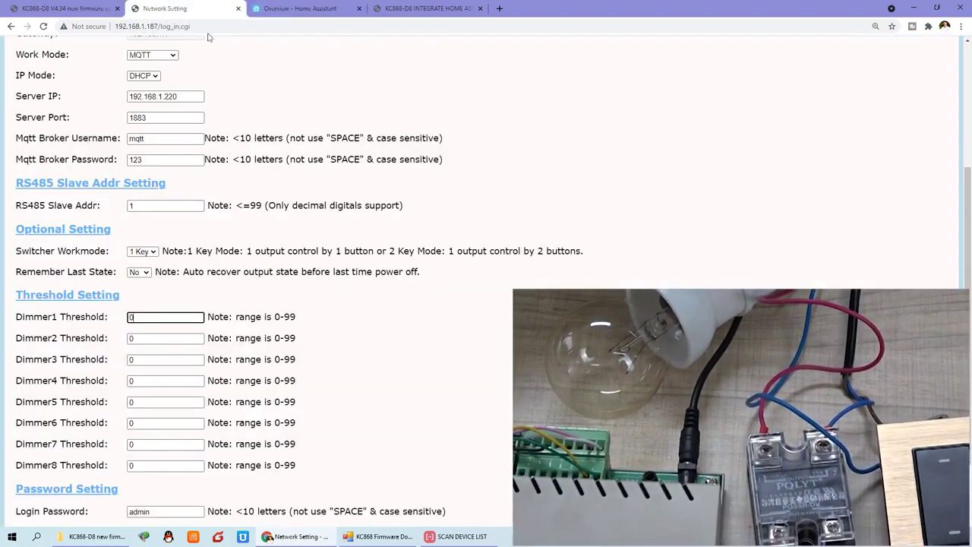
{"action": "type", "text": "26"}
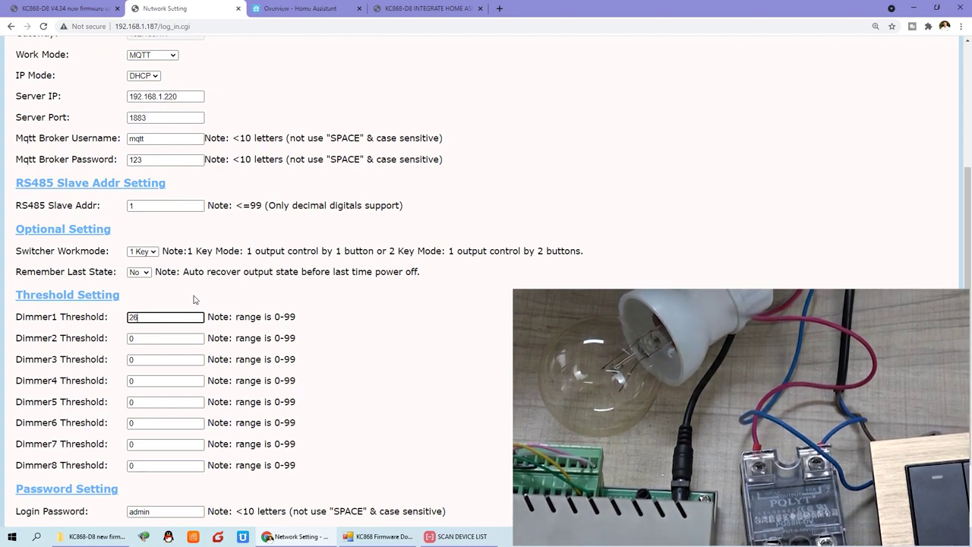
{"action": "left_click", "coordinate": [279, 10]}
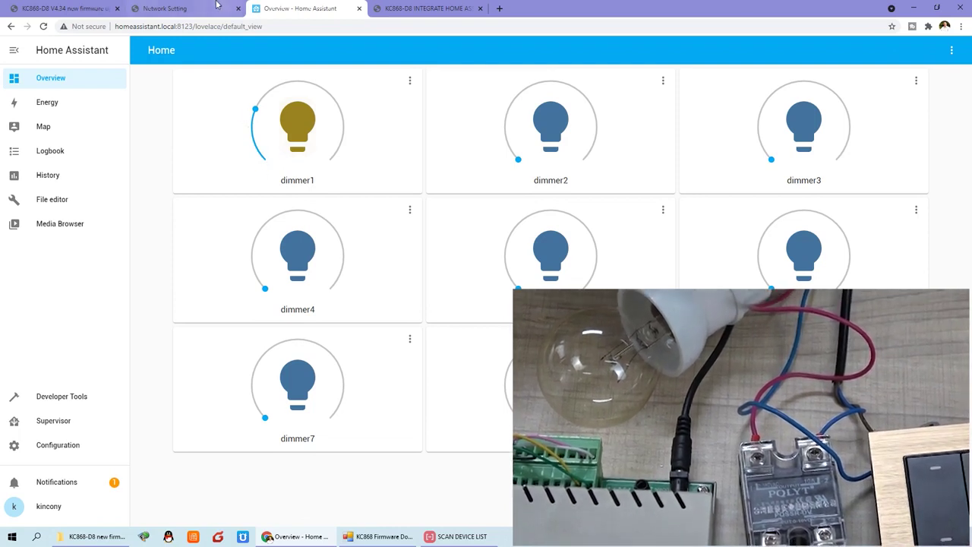
Save the Dimmer1 threshold of 26, logging in with the saved credentials.
{"action": "left_click", "coordinate": [190, 8]}
{"action": "scroll", "coordinate": [315, 347], "scroll_direction": "down", "scroll_amount": 2}
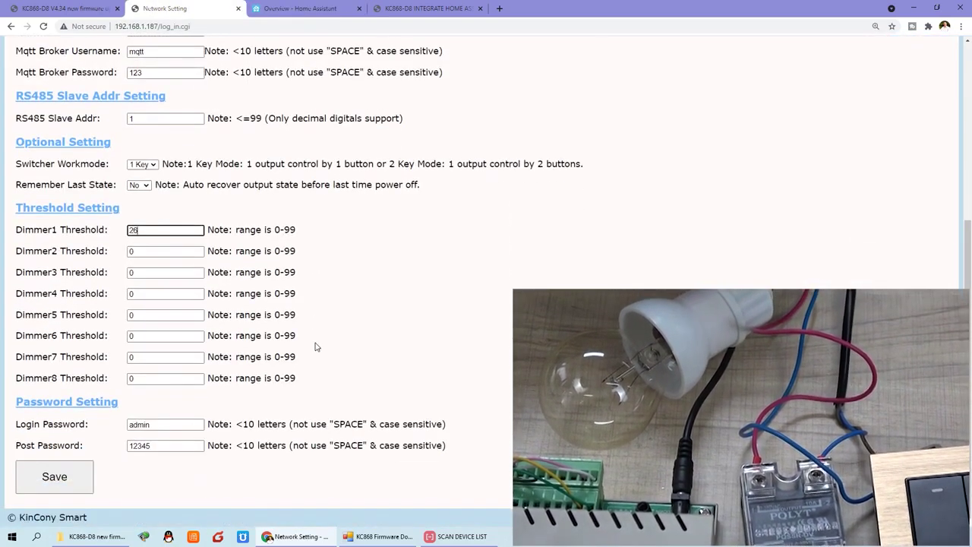
{"action": "left_click", "coordinate": [67, 479]}
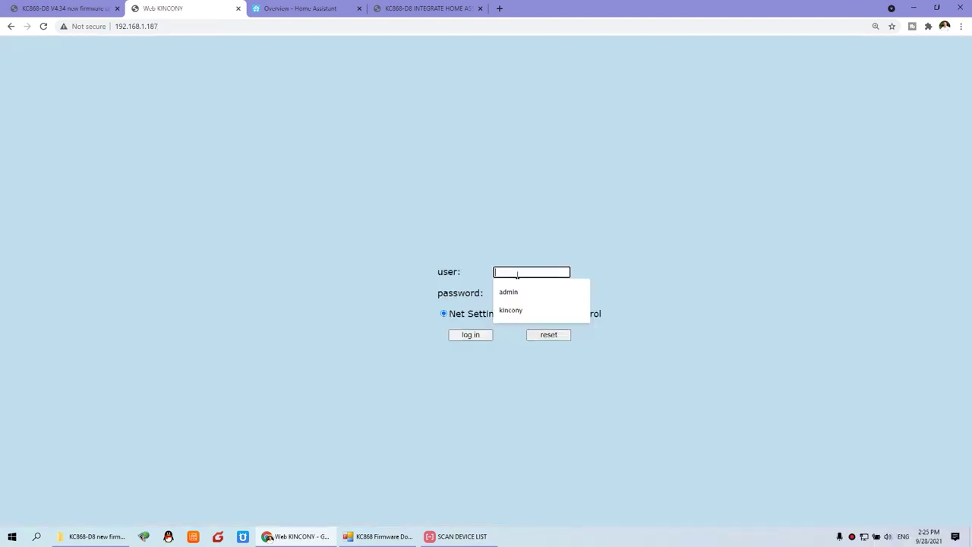
{"action": "left_click", "coordinate": [514, 292]}
{"action": "left_click", "coordinate": [517, 294]}
{"action": "left_click", "coordinate": [513, 338]}
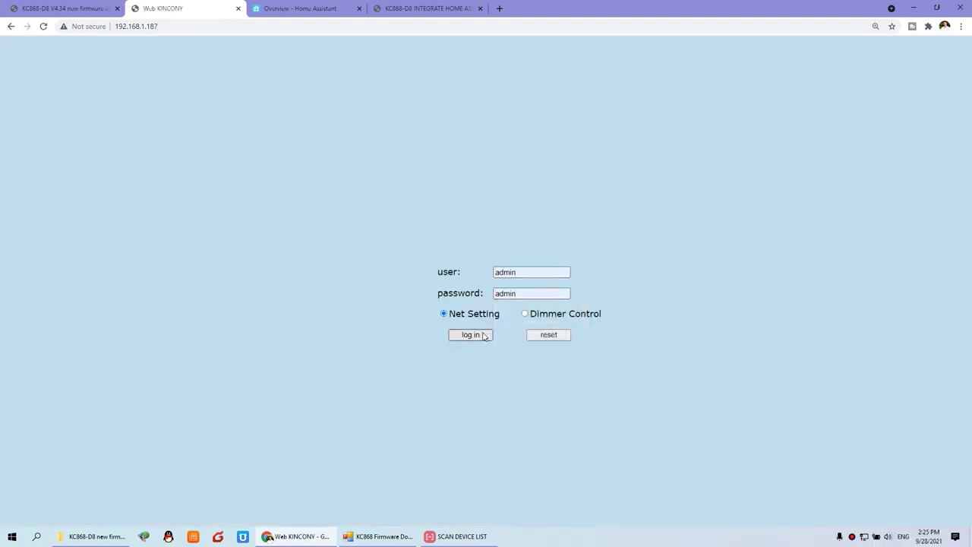
{"action": "left_click", "coordinate": [471, 335]}
Scroll through the network settings page, then return to the Home Assistant dimmer dashboard.
{"action": "scroll", "coordinate": [304, 308], "scroll_direction": "down", "scroll_amount": 3}
{"action": "scroll", "coordinate": [297, 309], "scroll_direction": "down", "scroll_amount": 1}
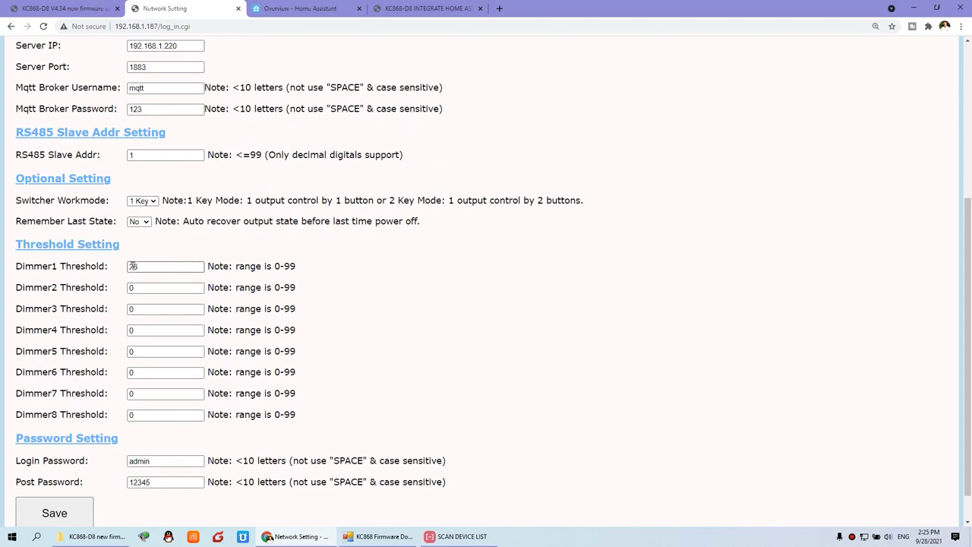
{"action": "left_click", "coordinate": [309, 6]}
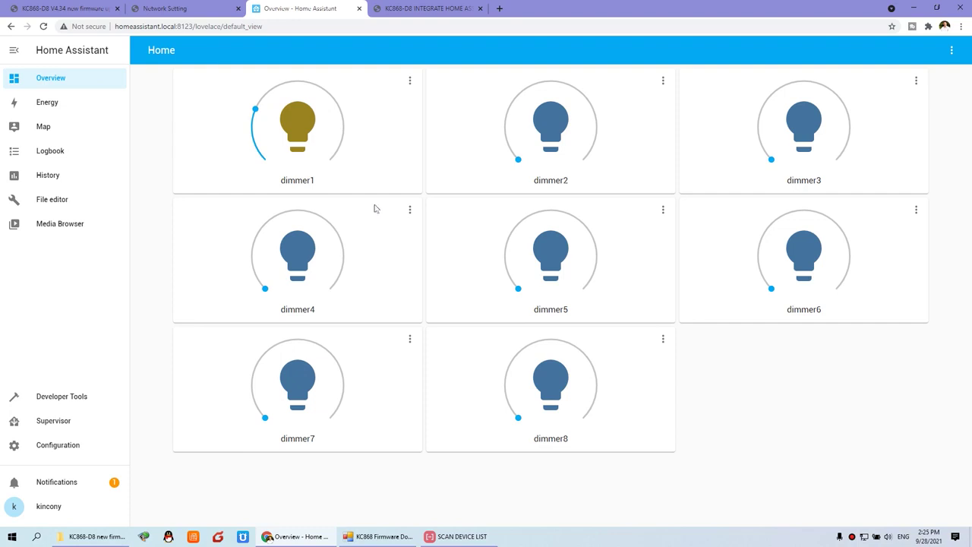
Drag dimmer1 to minimum, about 4%, 0% and about 8% while watching the bulb.
{"action": "left_click_drag", "start_coordinate": [256, 110], "coordinate": [270, 188]}
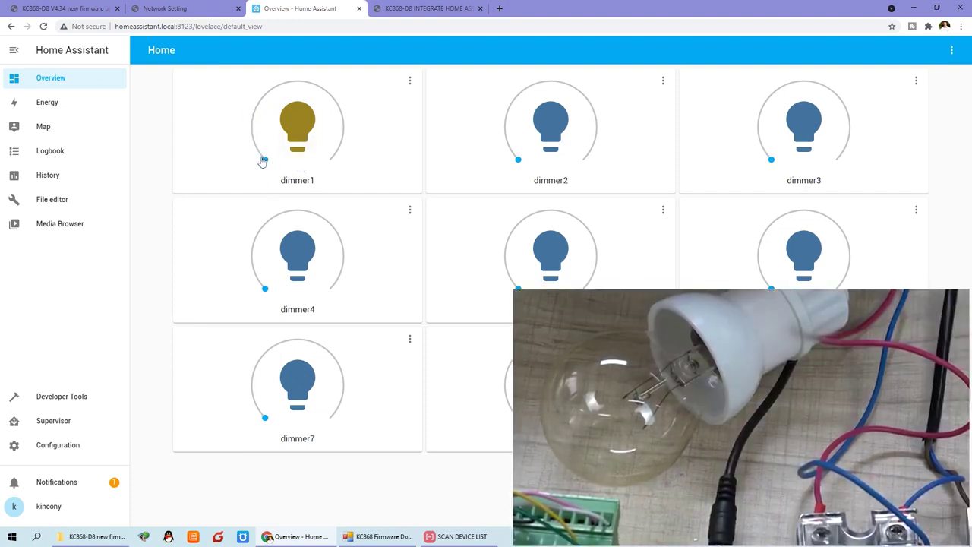
{"action": "left_click_drag", "start_coordinate": [263, 161], "coordinate": [263, 159]}
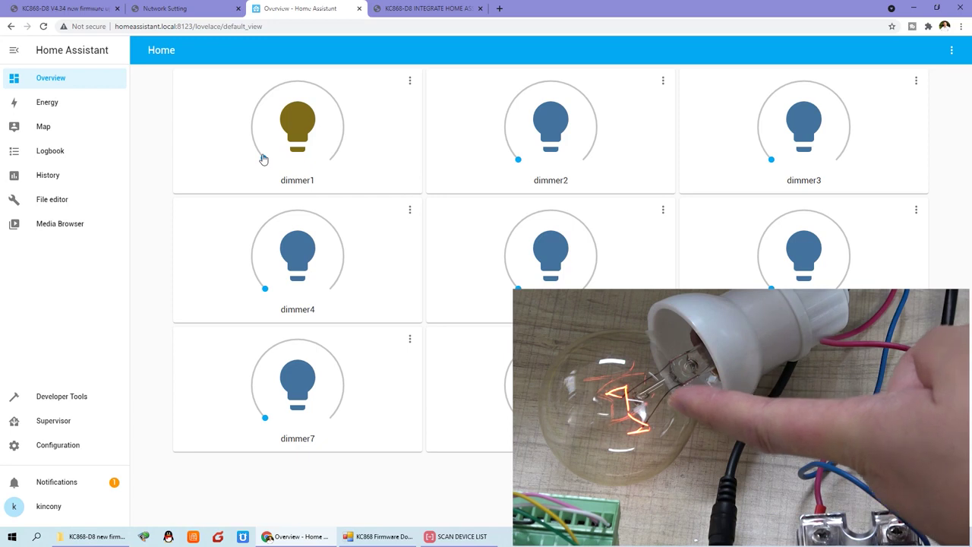
{"action": "left_click", "coordinate": [260, 160]}
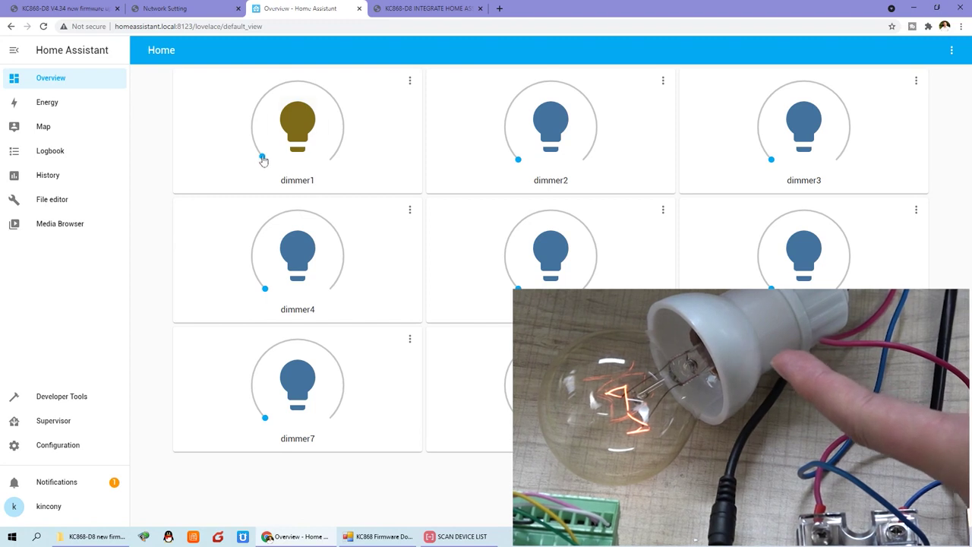
{"action": "left_click_drag", "start_coordinate": [261, 158], "coordinate": [255, 154]}
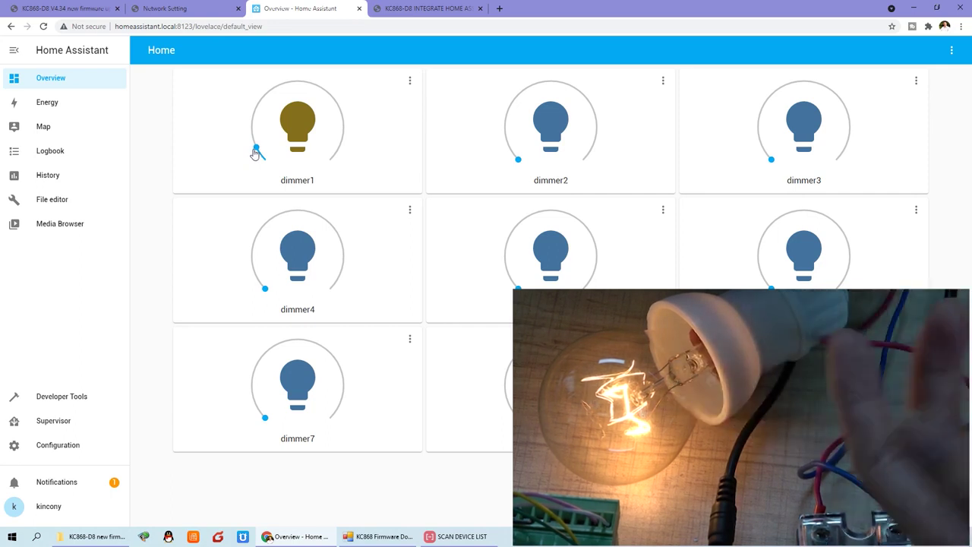
Raise dimmer1 to 25%, lower it to 17% and below, then go to the threshold settings page.
{"action": "left_click_drag", "start_coordinate": [257, 151], "coordinate": [266, 92]}
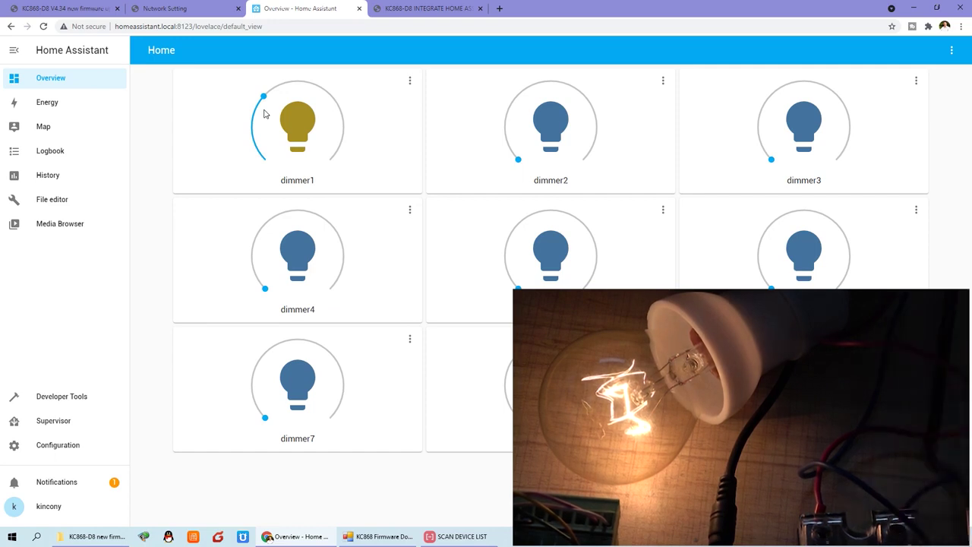
{"action": "left_click_drag", "start_coordinate": [261, 114], "coordinate": [254, 131]}
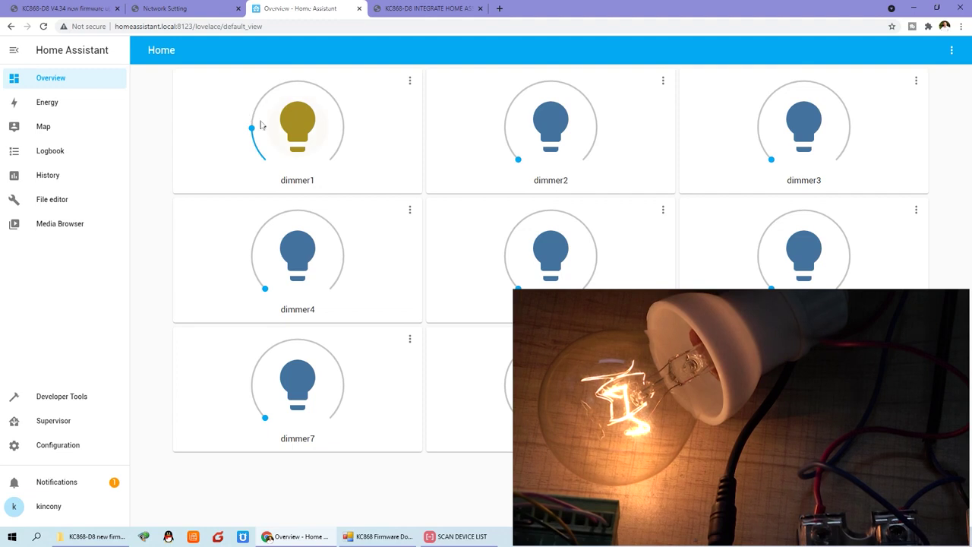
{"action": "left_click_drag", "start_coordinate": [260, 125], "coordinate": [264, 154]}
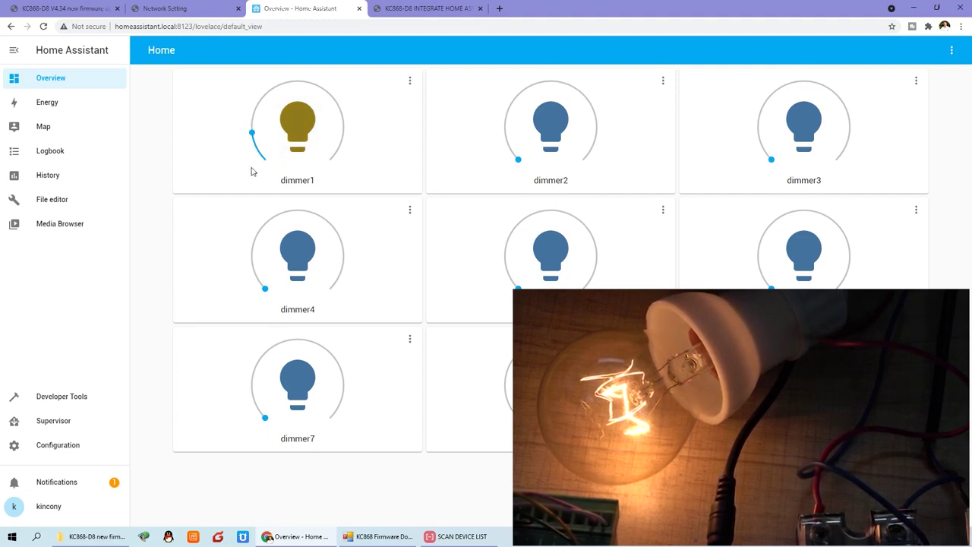
{"action": "left_click_drag", "start_coordinate": [251, 139], "coordinate": [263, 157]}
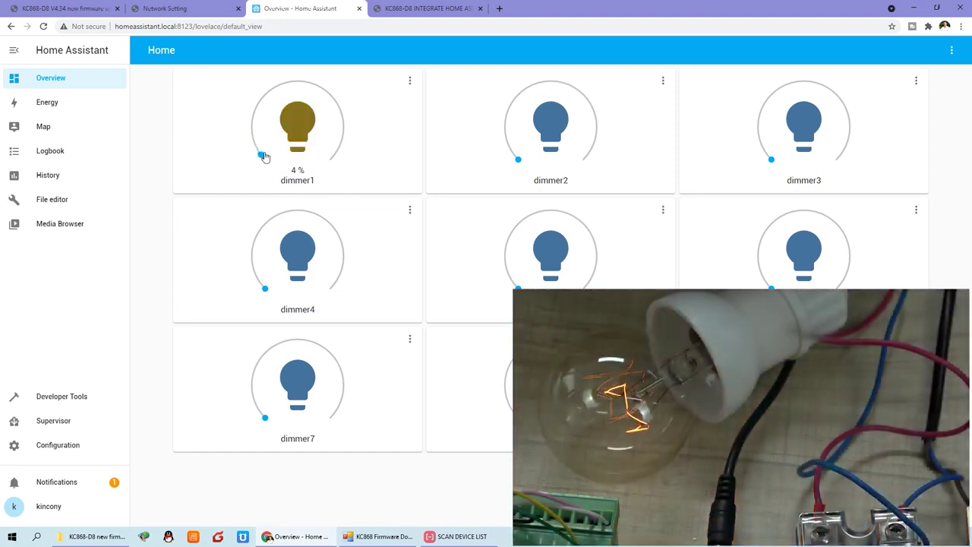
{"action": "left_click", "coordinate": [166, 9]}
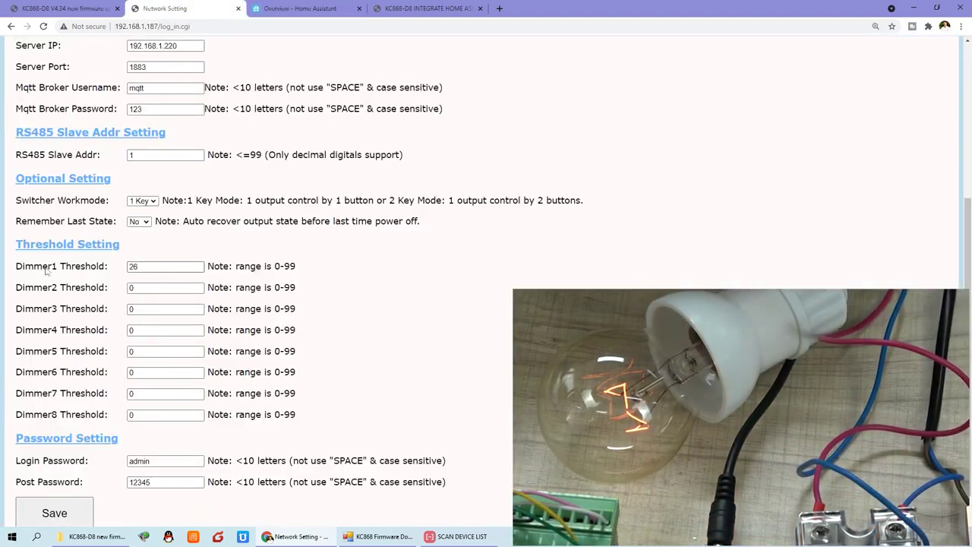
Highlight the saved Dimmer1 threshold value 26, then go back to the V4.34 forum post.
{"action": "left_click", "coordinate": [167, 266]}
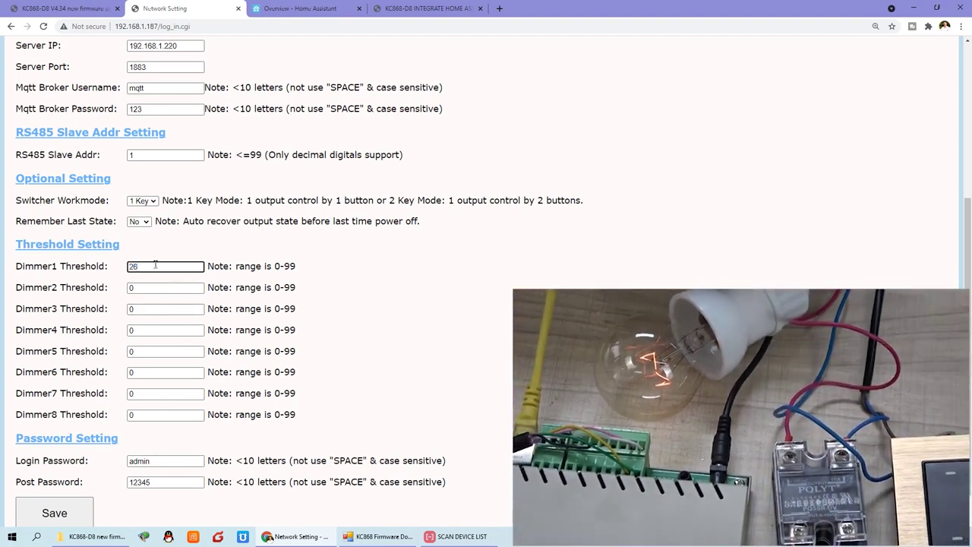
{"action": "double_click", "coordinate": [155, 264]}
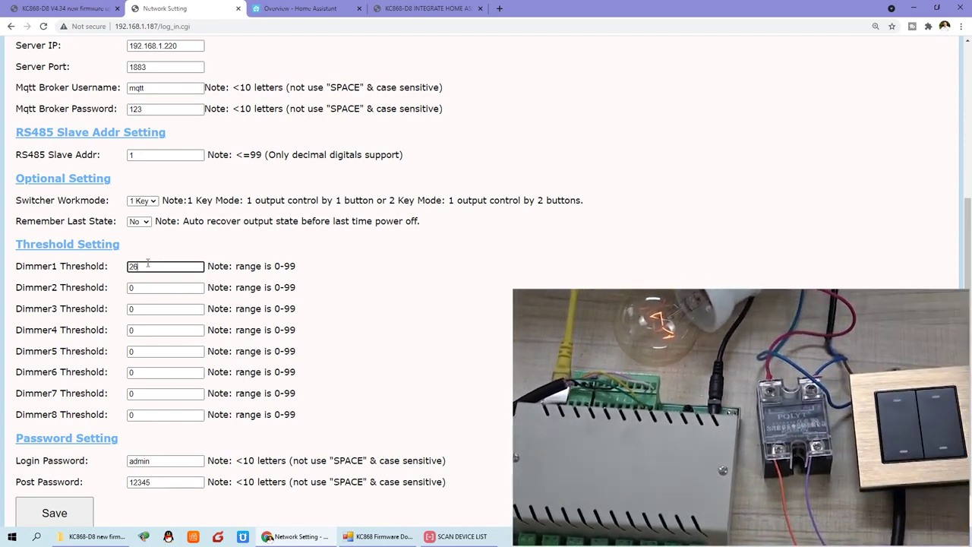
{"action": "double_click", "coordinate": [149, 270]}
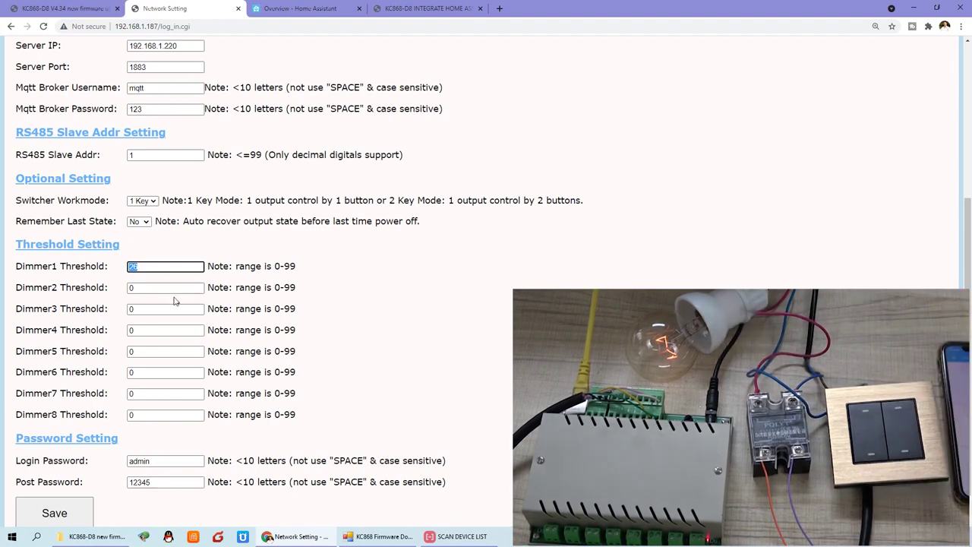
{"action": "left_click", "coordinate": [88, 8]}
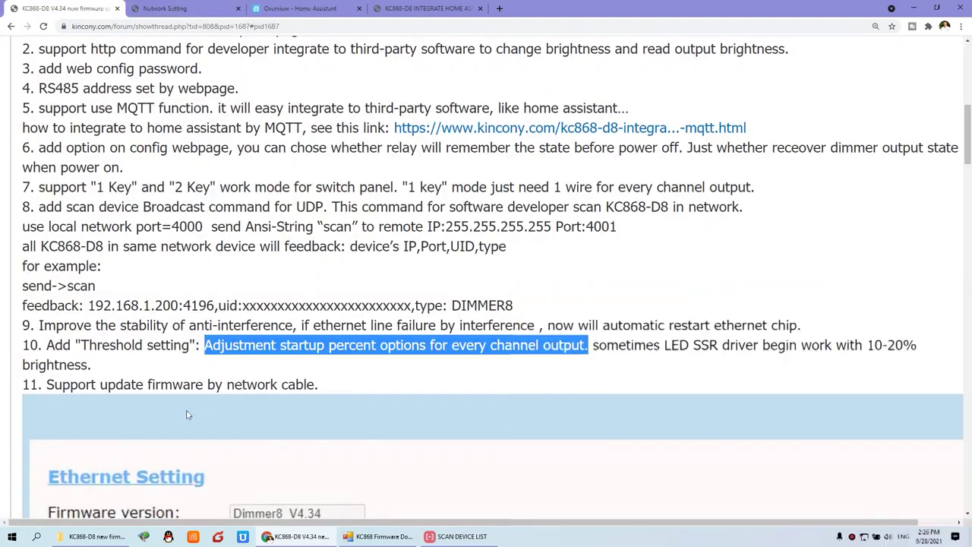
Highlight release note 11 on network-cable firmware updates, then bring up the KC868-D8 new firmware folder.
{"action": "left_click", "coordinate": [48, 385]}
{"action": "scroll", "coordinate": [48, 334], "scroll_direction": "down", "scroll_amount": 1}
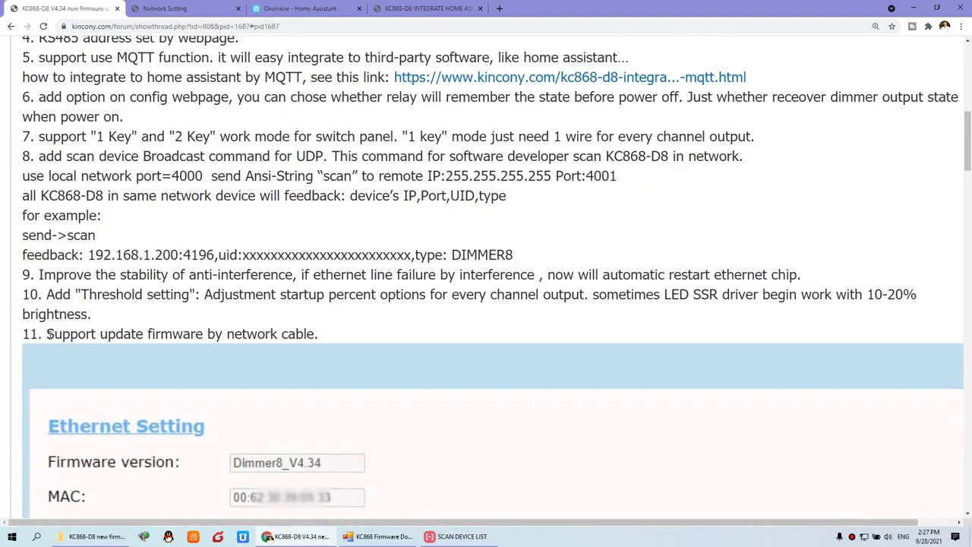
{"action": "left_click_drag", "start_coordinate": [48, 334], "coordinate": [308, 334]}
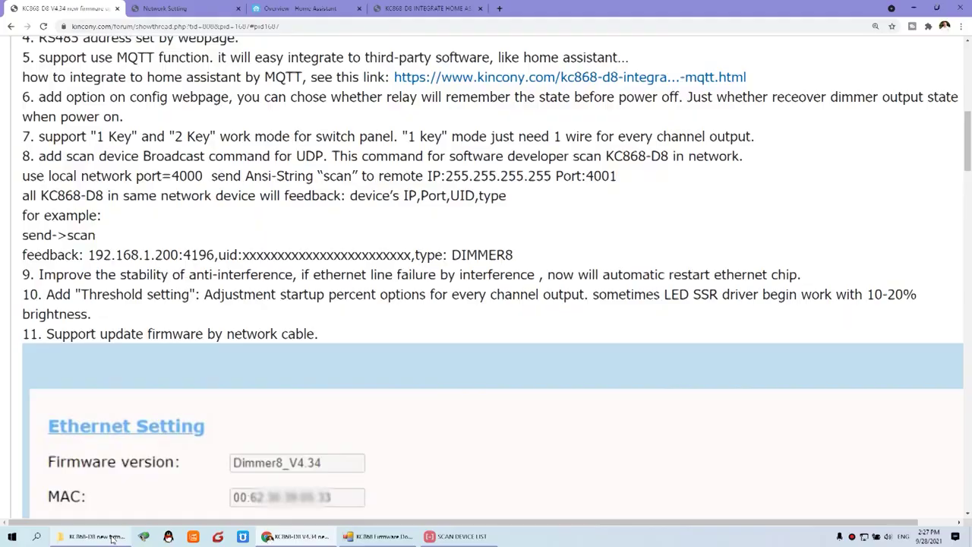
{"action": "left_click", "coordinate": [111, 538]}
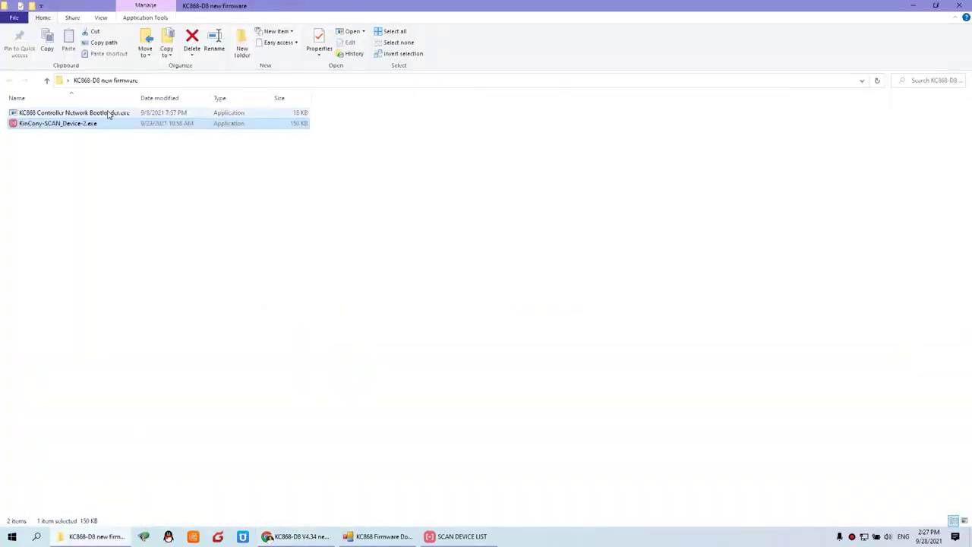
Bring the firmware download tool into view and highlight its Local IP and Board IP 192.168.1.200.
{"action": "left_click", "coordinate": [384, 536]}
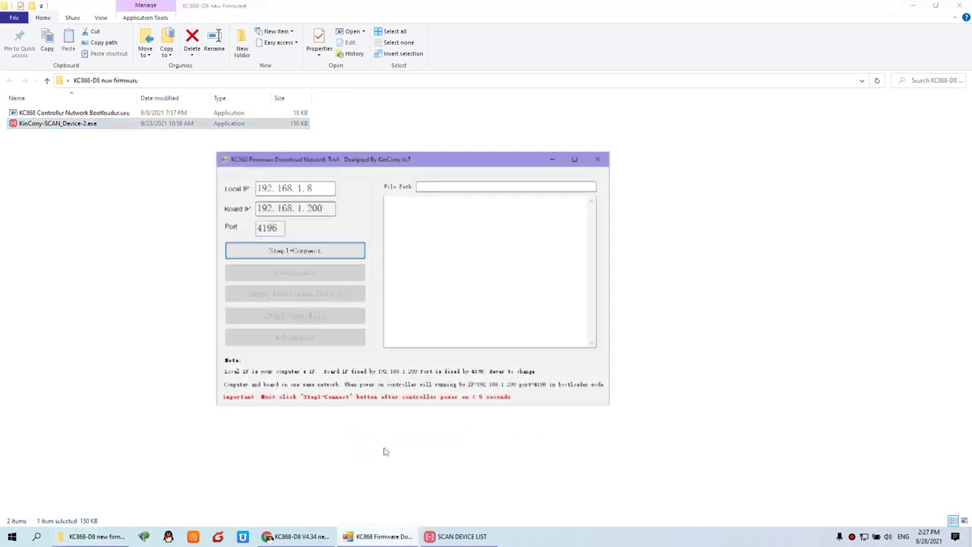
{"action": "left_click_drag", "start_coordinate": [323, 150], "coordinate": [301, 184]}
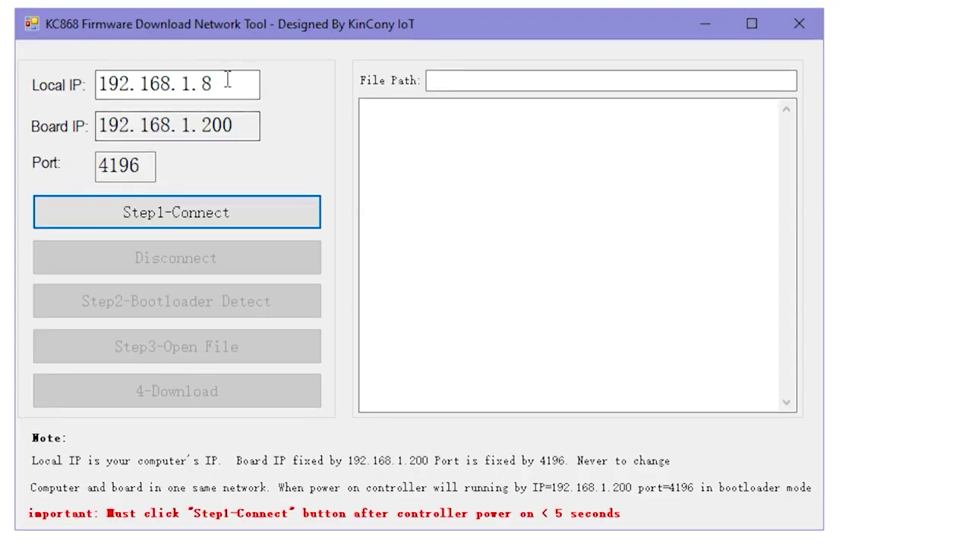
{"action": "left_click_drag", "start_coordinate": [227, 80], "coordinate": [31, 81]}
{"action": "left_click", "coordinate": [113, 124]}
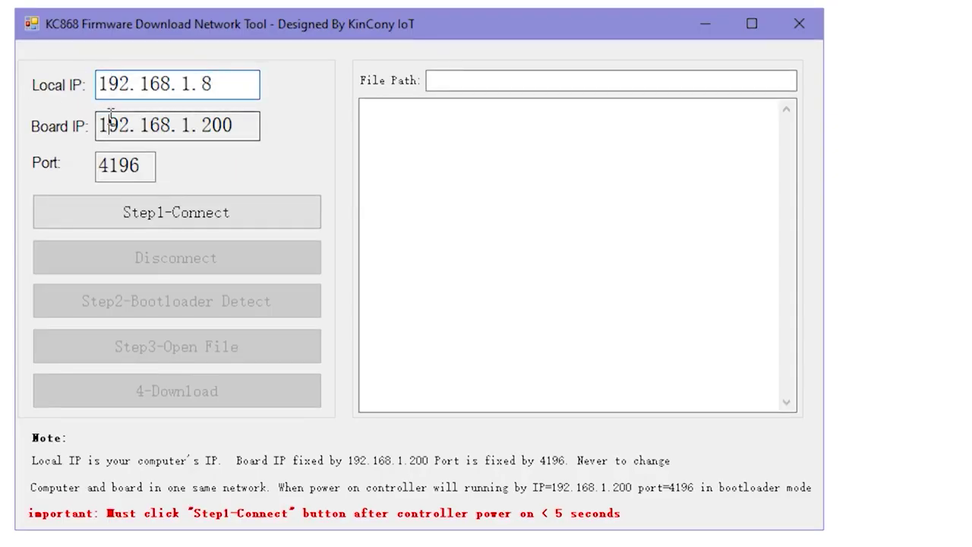
{"action": "double_click", "coordinate": [118, 124]}
Highlight port 4196 and the Board IP again, then zoom the forum post out.
{"action": "left_click", "coordinate": [134, 167]}
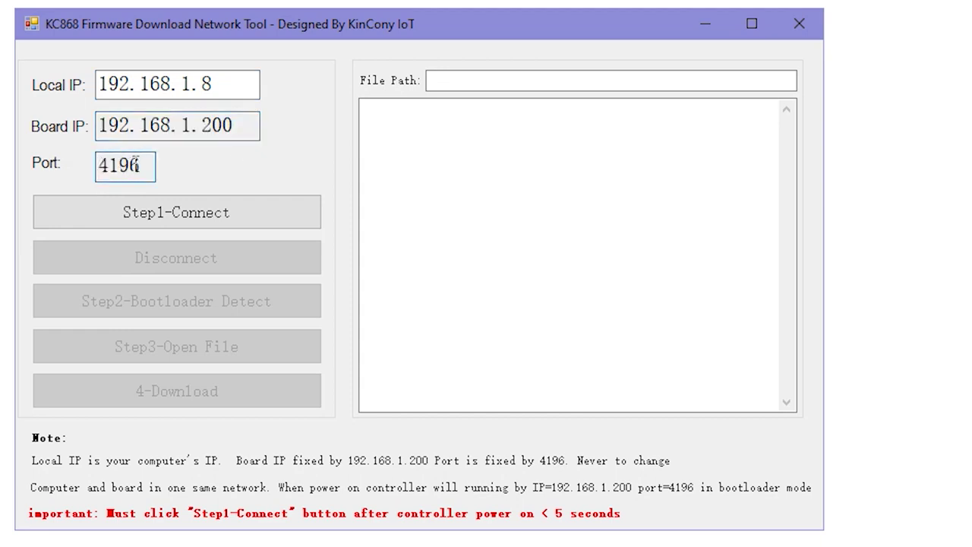
{"action": "double_click", "coordinate": [135, 166]}
{"action": "left_click_drag", "start_coordinate": [102, 124], "coordinate": [256, 126]}
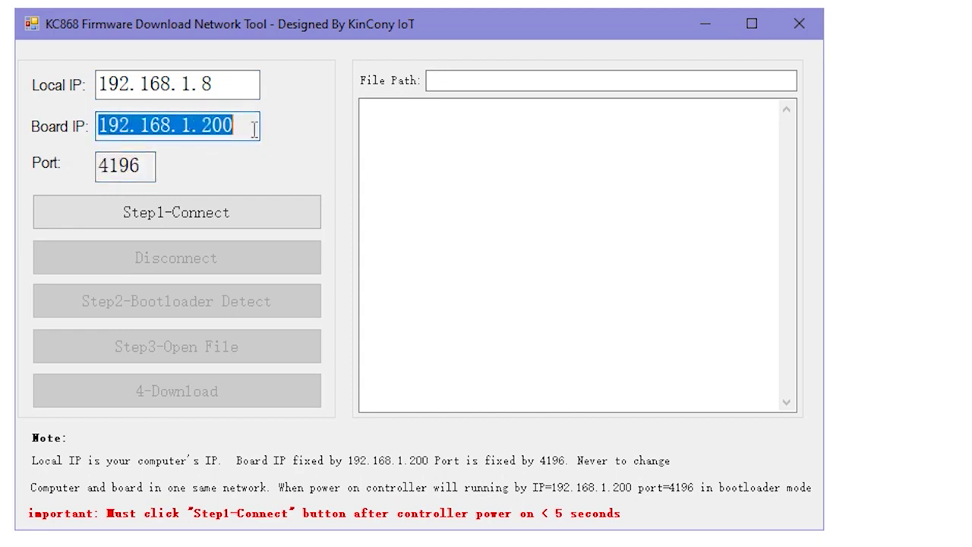
{"action": "left_click_drag", "start_coordinate": [99, 165], "coordinate": [162, 163]}
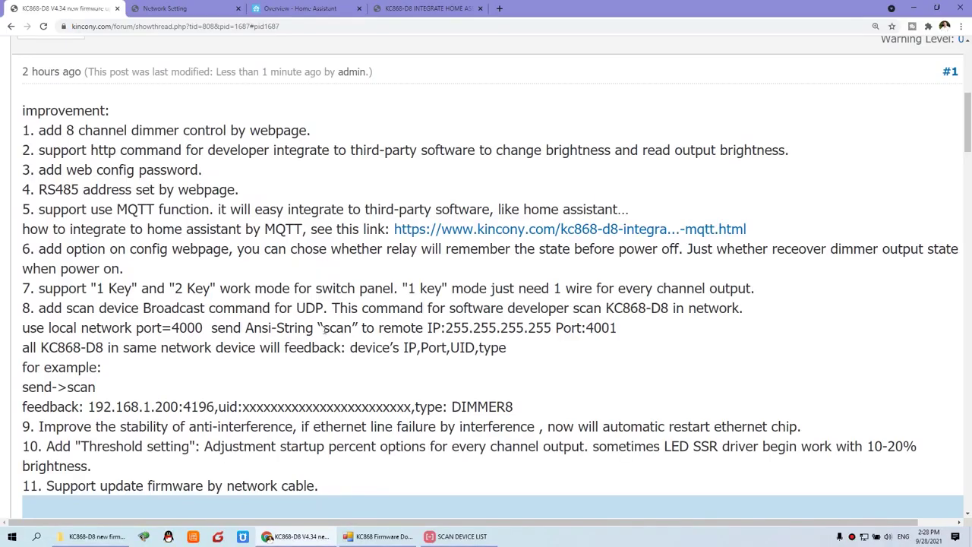
{"action": "key", "text": "ctrl+minus"}
{"action": "key", "text": "ctrl+minus"}
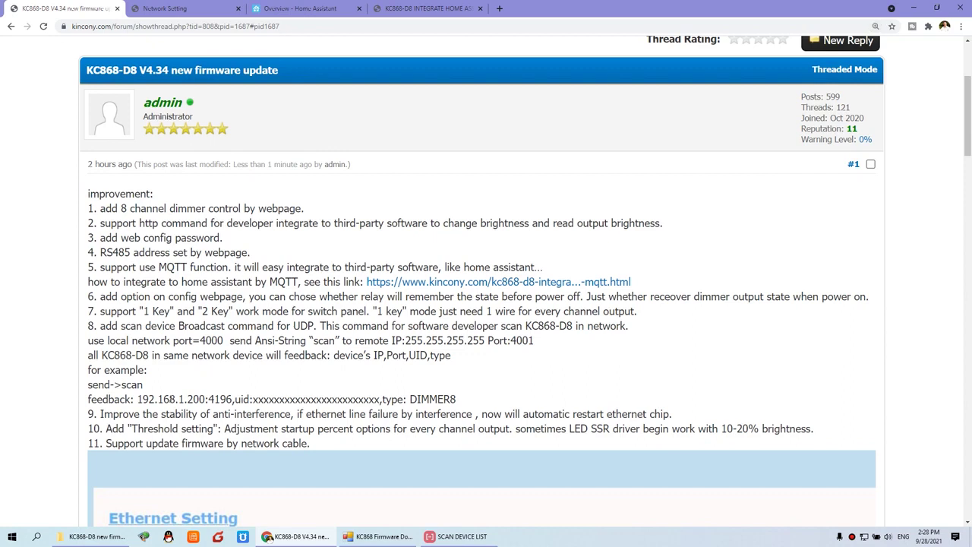
Select improvement items 1 through 11 of the V4.34 post and scroll back to the header.
{"action": "scroll", "coordinate": [220, 341], "scroll_direction": "down", "scroll_amount": 1}
{"action": "scroll", "coordinate": [198, 289], "scroll_direction": "up", "scroll_amount": 1}
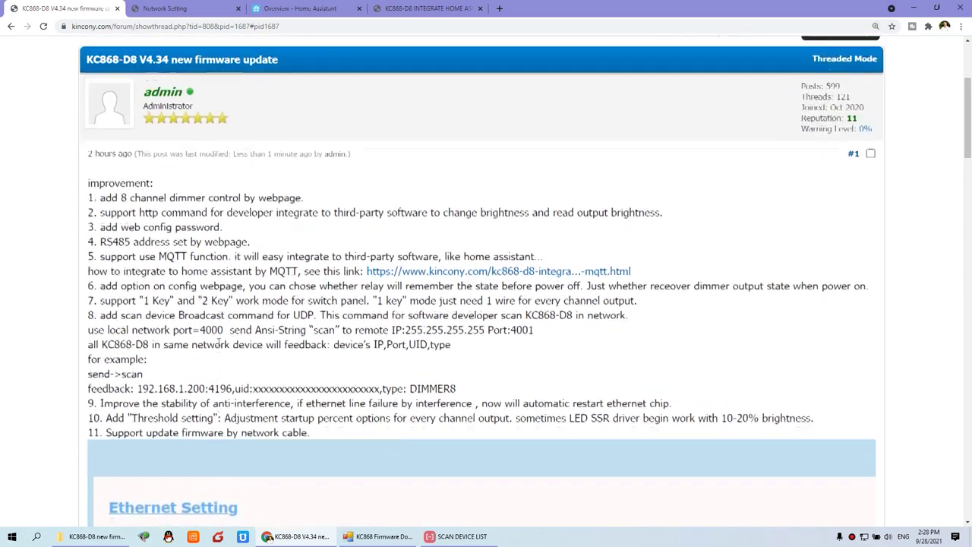
{"action": "left_click_drag", "start_coordinate": [88, 193], "coordinate": [325, 445]}
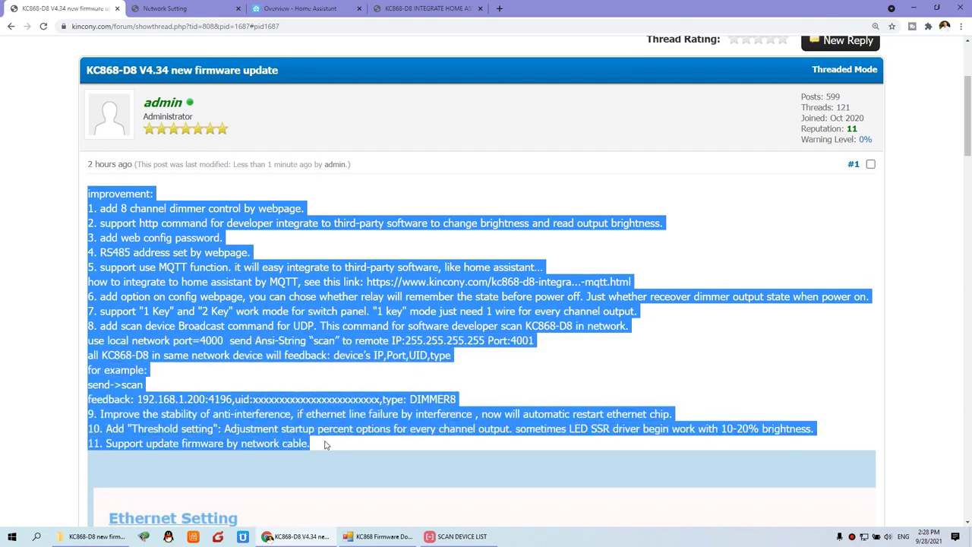
{"action": "scroll", "coordinate": [326, 445], "scroll_direction": "up", "scroll_amount": 3}
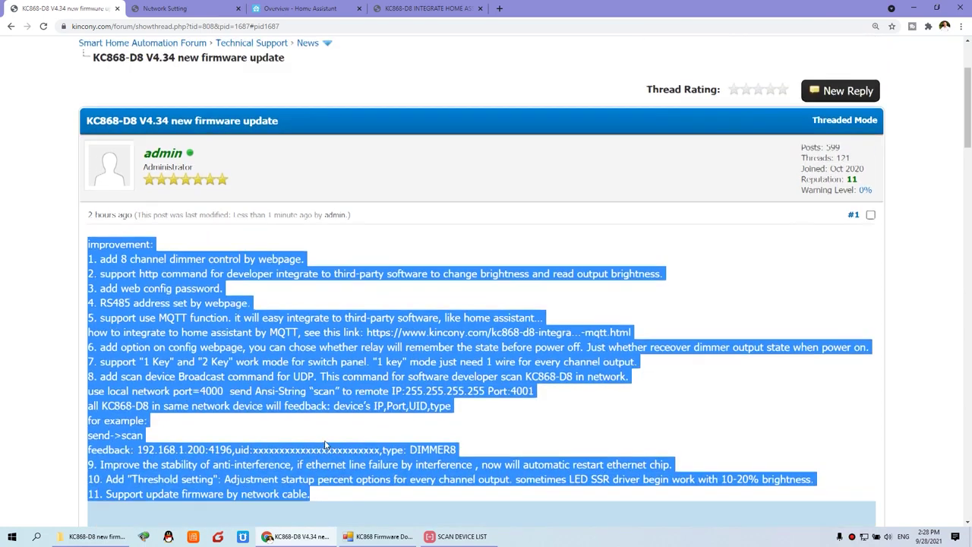